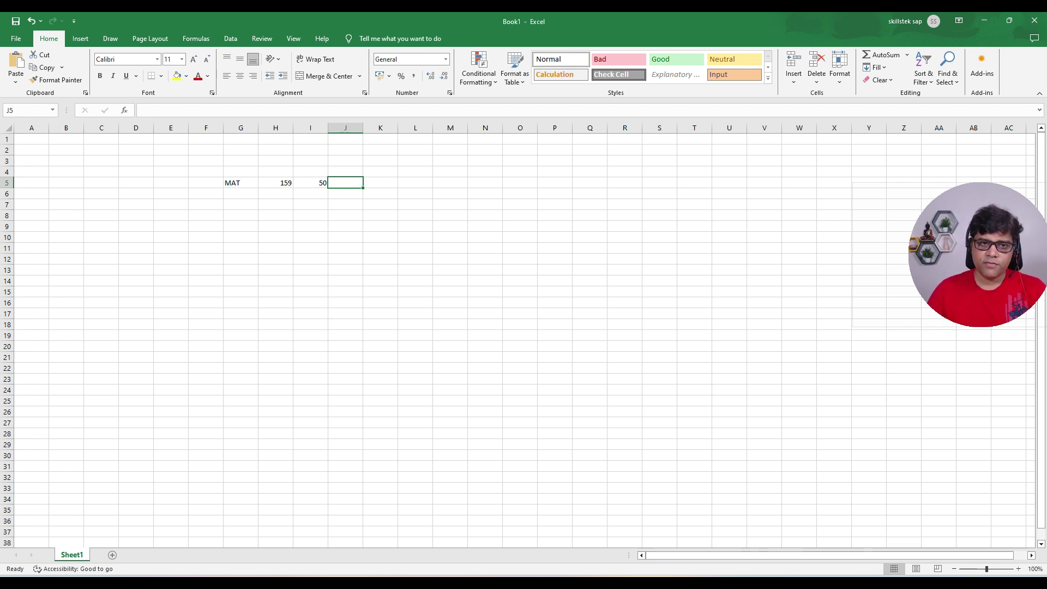
Enter "@" in cell J4 as the price heading and 9 in J5 as the price of material 159
click(380, 172)
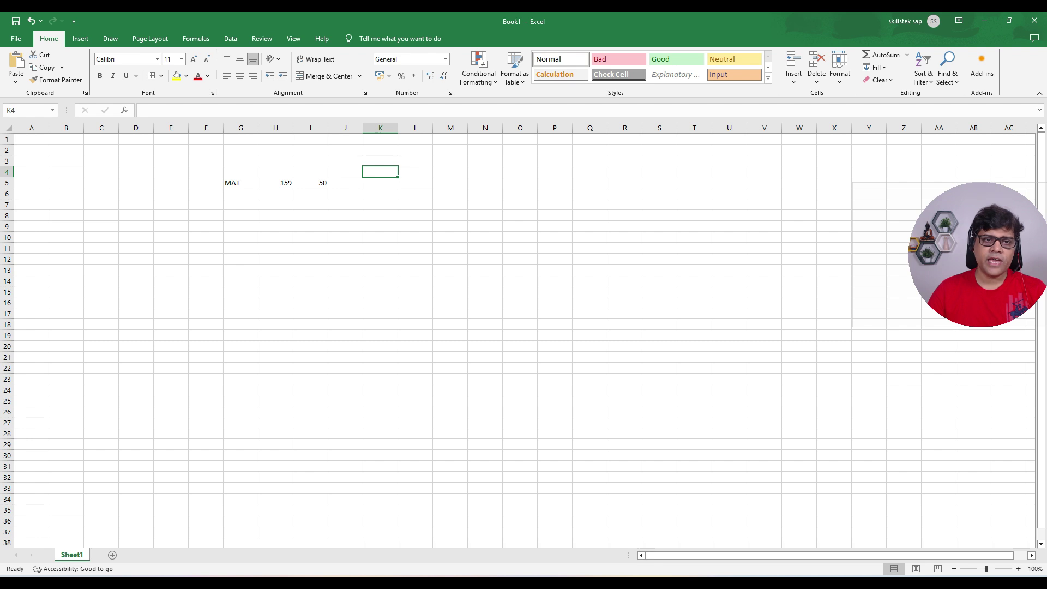
click(345, 183)
click(345, 172)
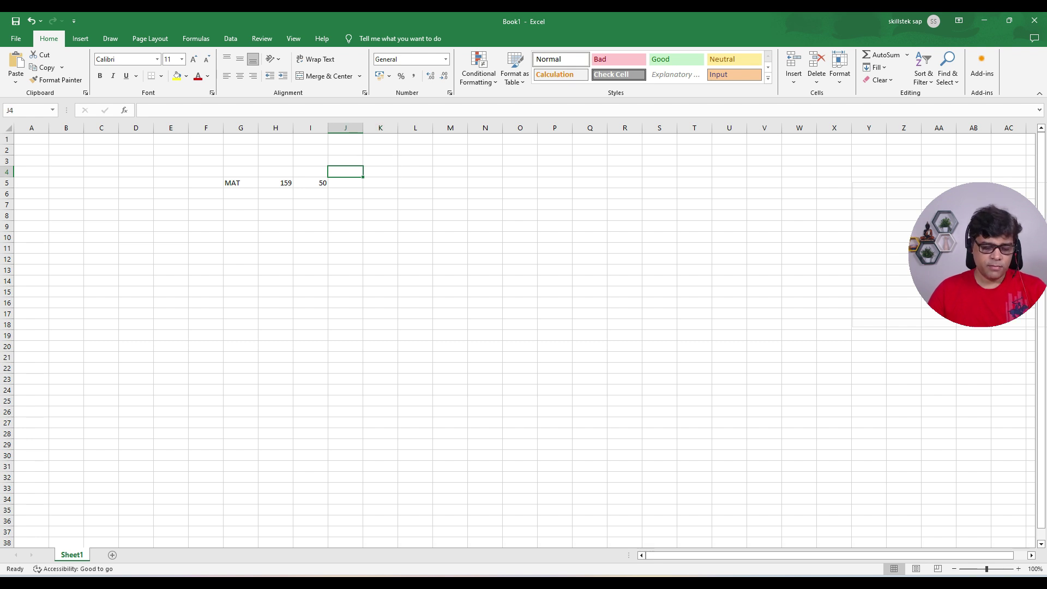
text(@)
key(Tab)
click(345, 183)
text(9)
key(Tab)
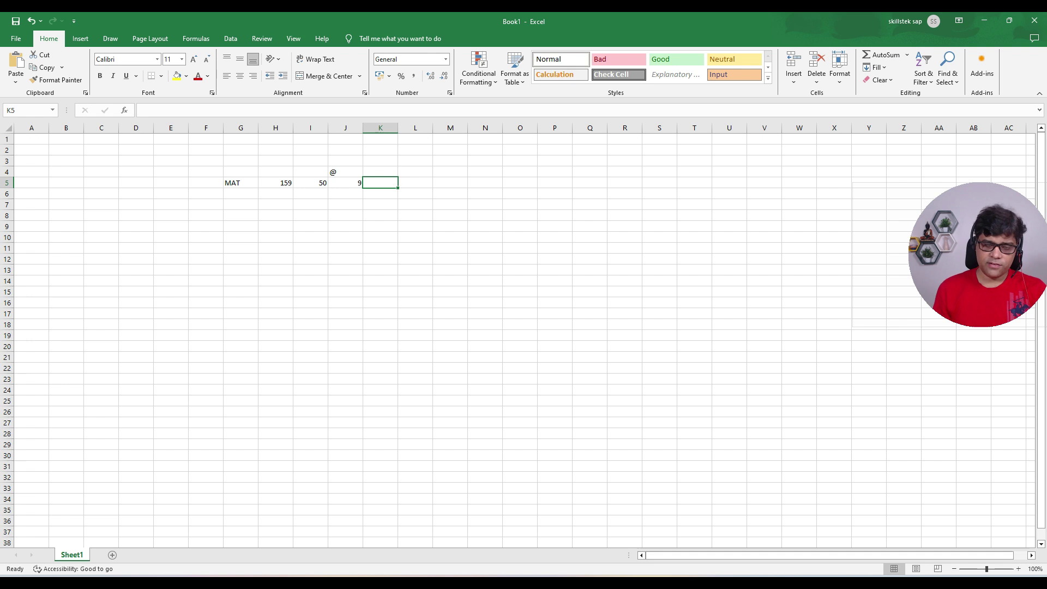
Calculate the purchase value in K5 by multiplying the quantity in I5 by the price in J5
text(=)
key(Left)
key(Left)
text(*)
key(Left)
key(Return)
Look up the price of material 159 in the SAP Materials List and enter 8.16 in Excel cell J6
key(Left)
key(Right)
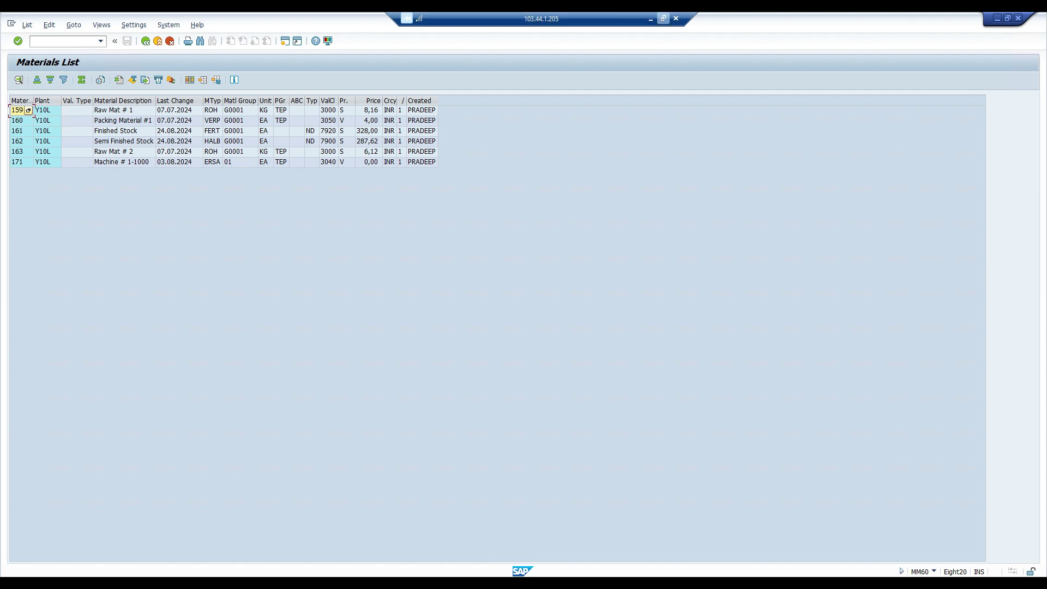
click(651, 19)
key(Left)
text(8.16)
key(Tab)
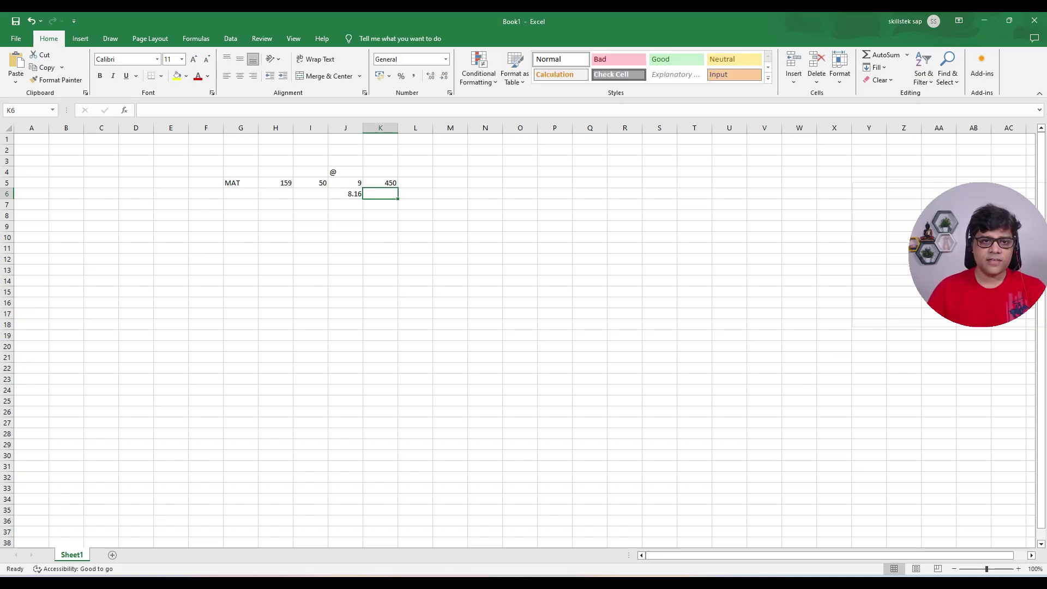
key(Up)
key(ctrl+c)
key(Down)
key(ctrl+v)
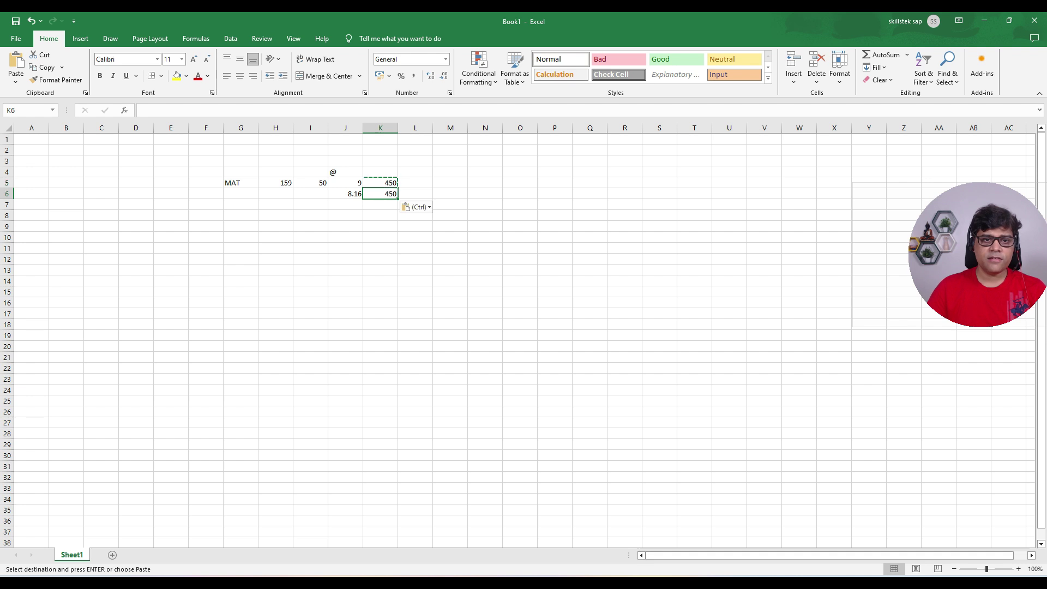
key(Escape)
Calculate the standard value in K6 by multiplying the price in J6 by the quantity in I5
text(=)
key(Left)
text(*)
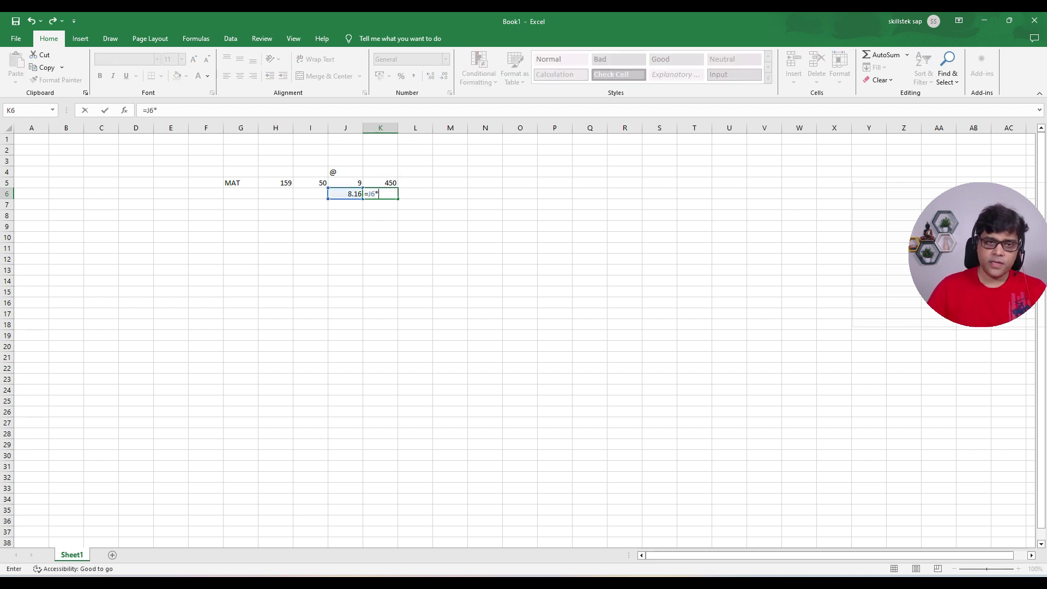
key(Up)
key(Left)
key(Left)
key(Return)
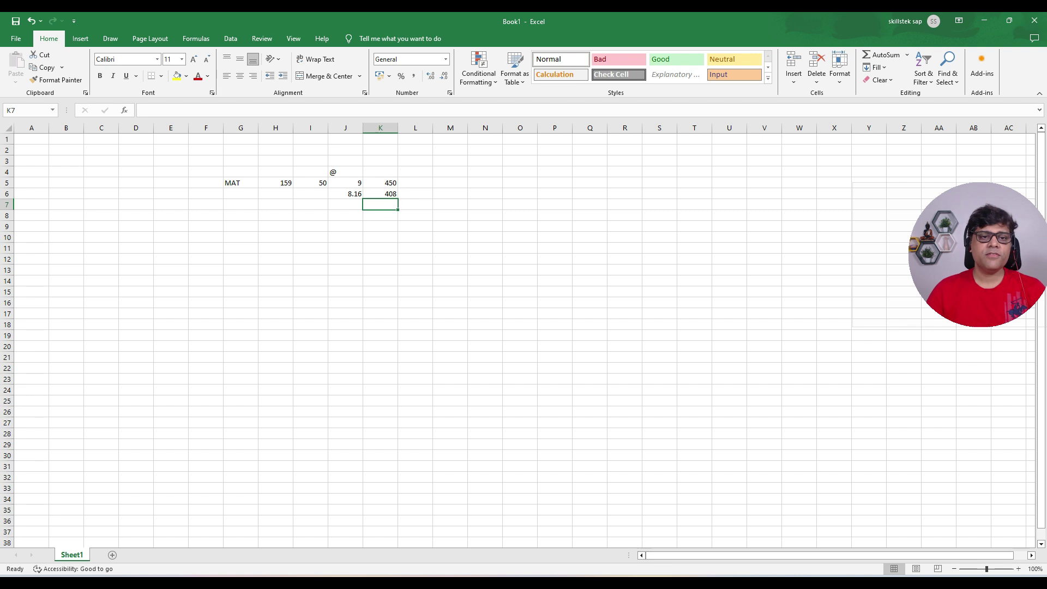
Label cell G7 as "Difefrence"
key(Left)
key(Left)
key(Left)
key(Left)
text(dlfefrence)
Calculate the difference in K7 by subtracting K6 from K5
key(Right)
key(Right)
key(Right)
key(Right)
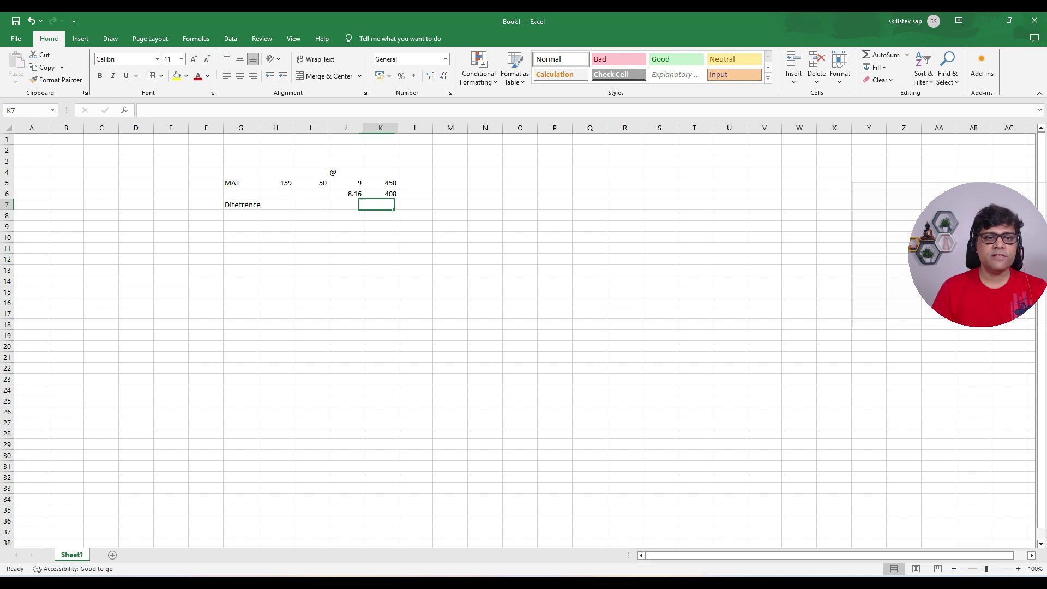
text(=)
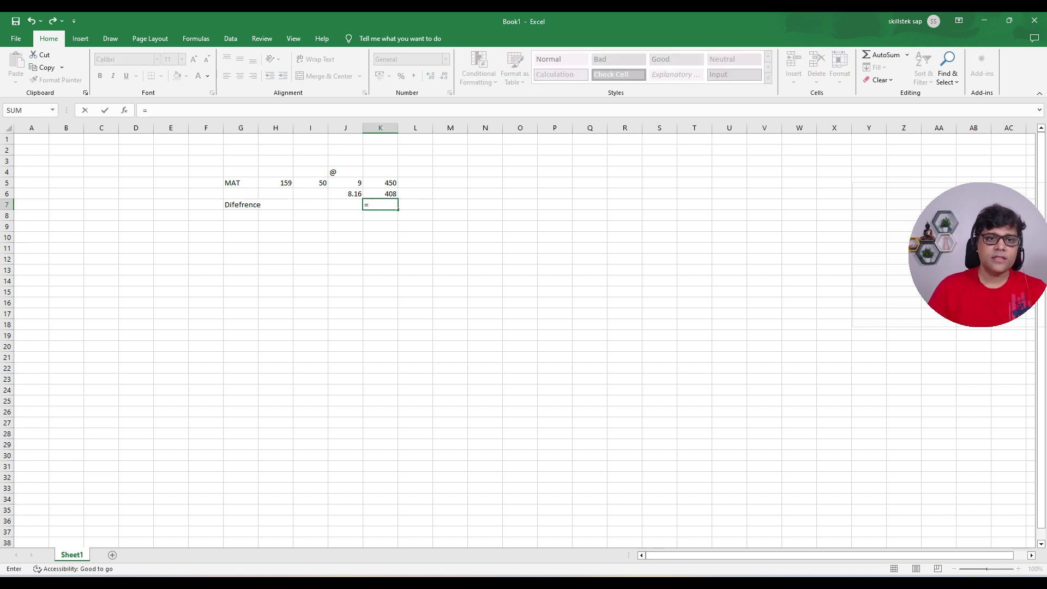
key(Up)
key(Up)
text(-)
key(Up)
key(Return)
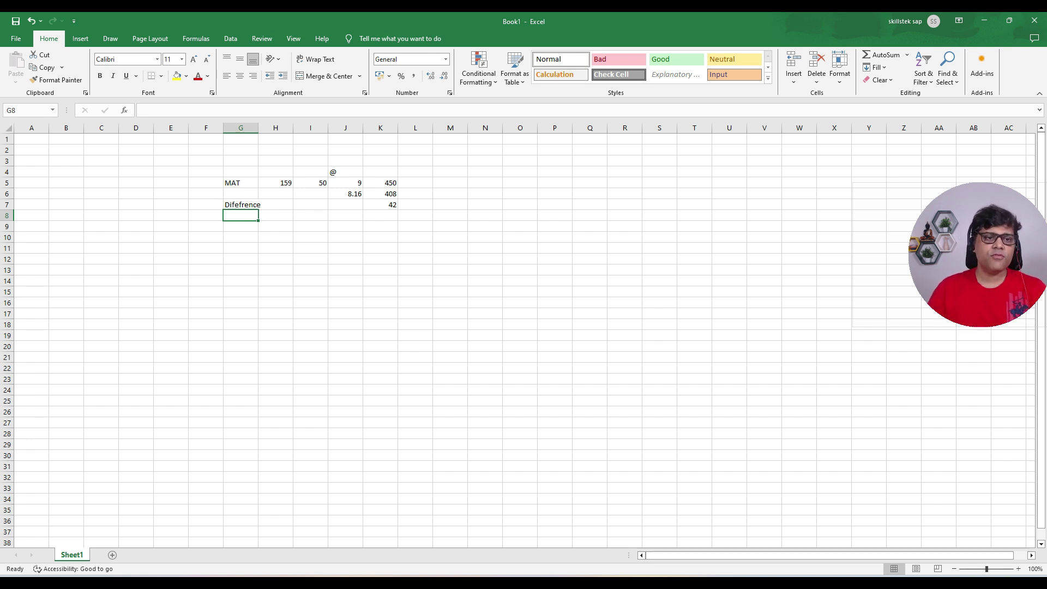
Label cell G12 as "Invoice" and enter the invoice price 8.6 in J12
click(241, 259)
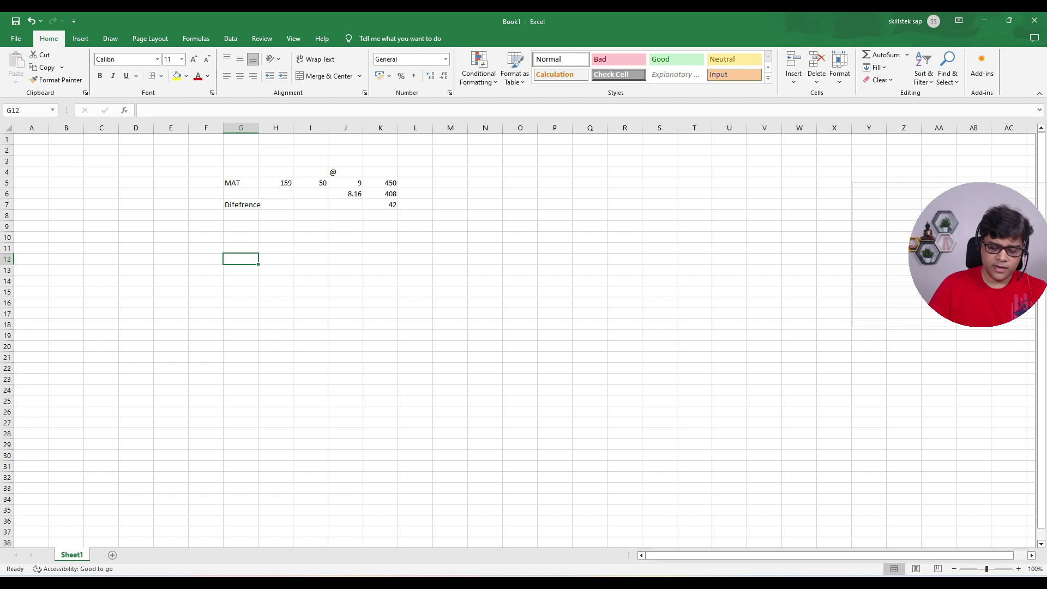
text(Invoice)
key(Tab)
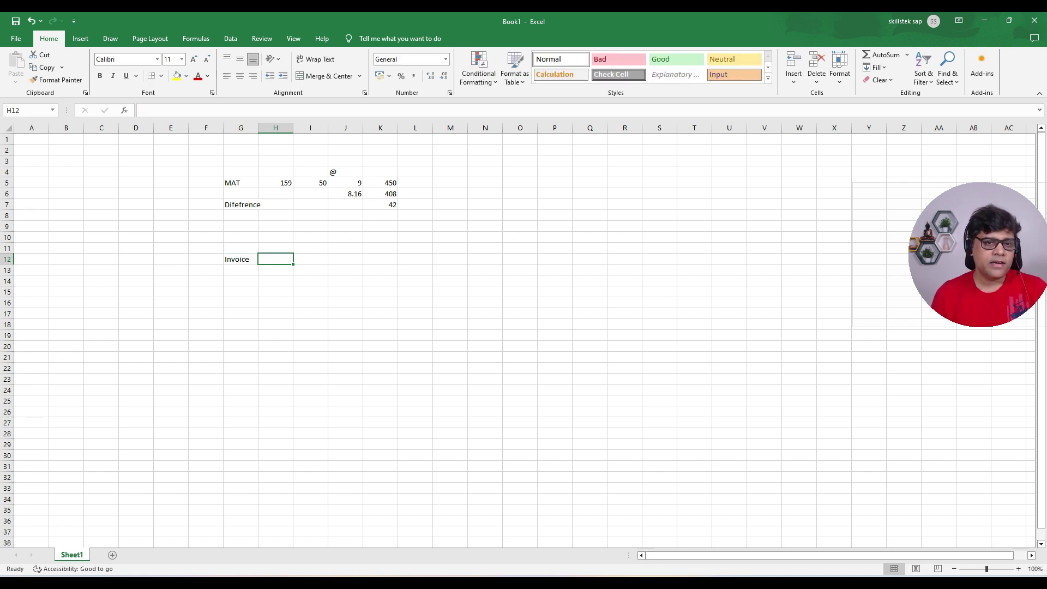
key(Tab)
key(Tab)
text(8)
key(Tab)
text(6)
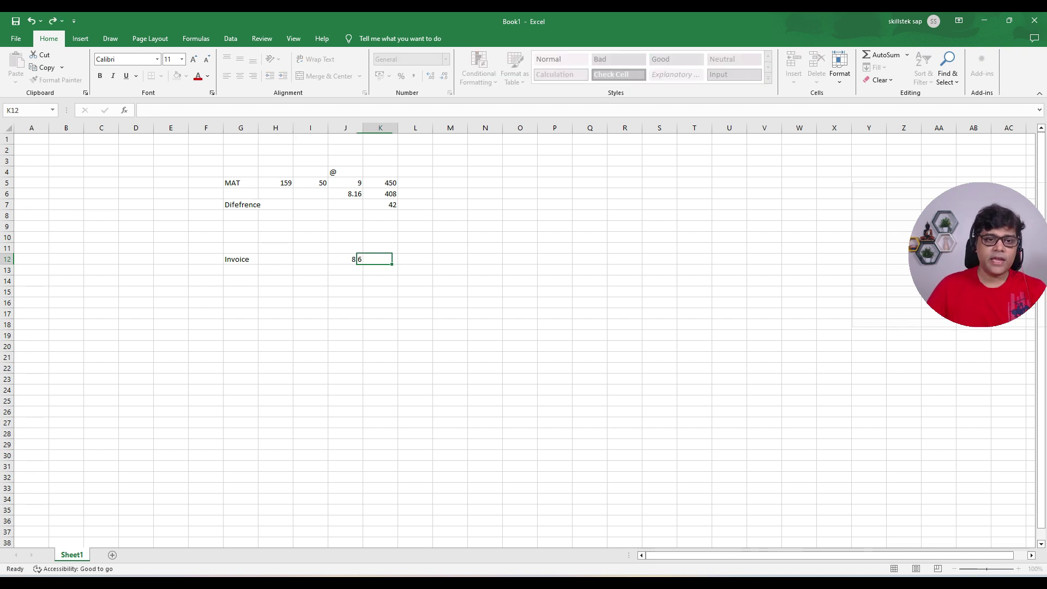
key(Tab)
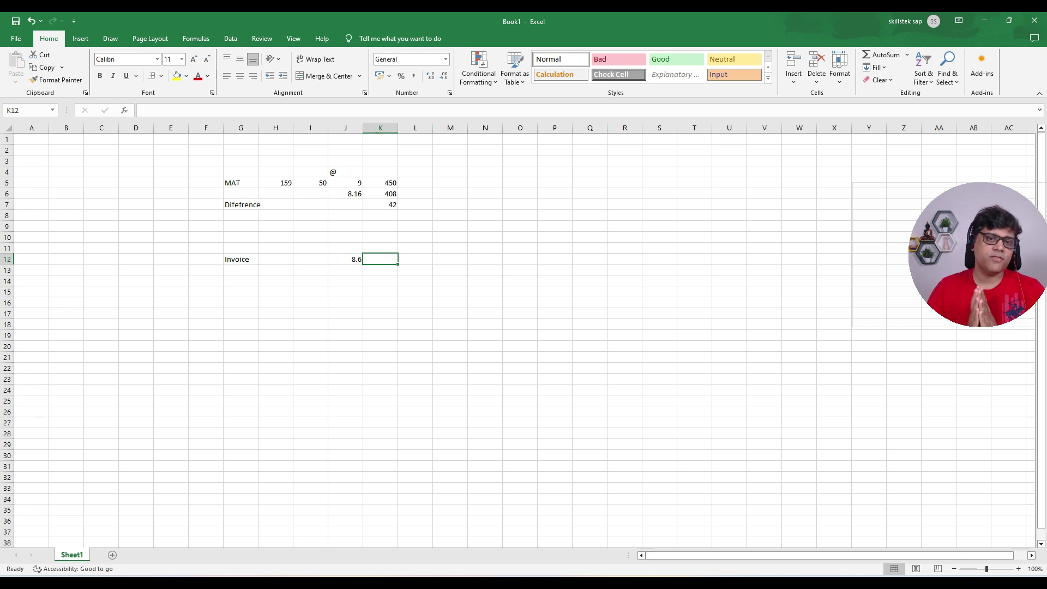
Enter the note "Purchase Price Difference" in cell N7 and widen column N to fit it
key(ctrl+Up)
key(Right)
key(Right)
key(Right)
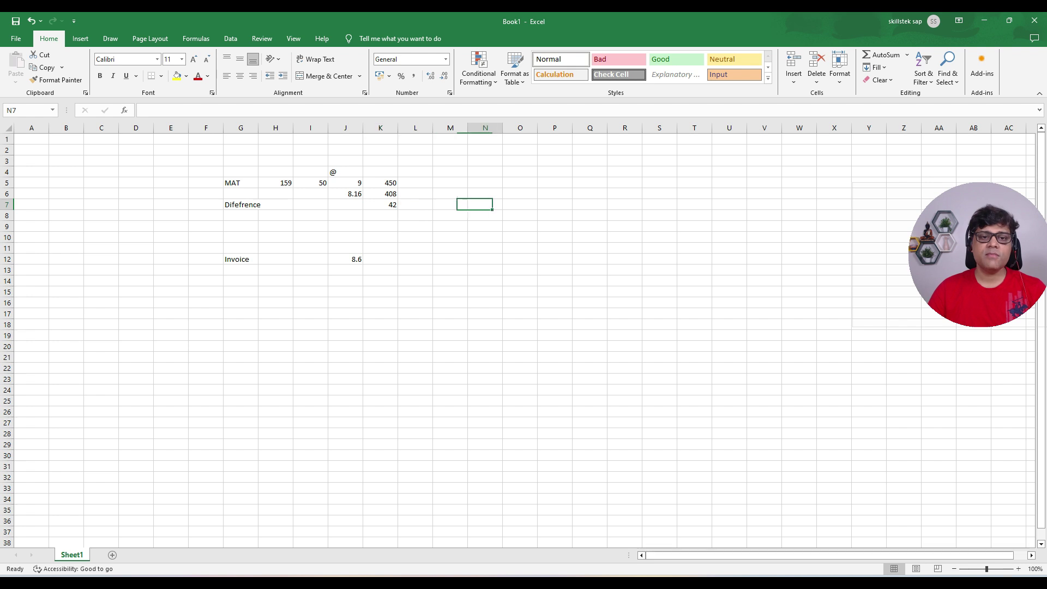
text(Purc)
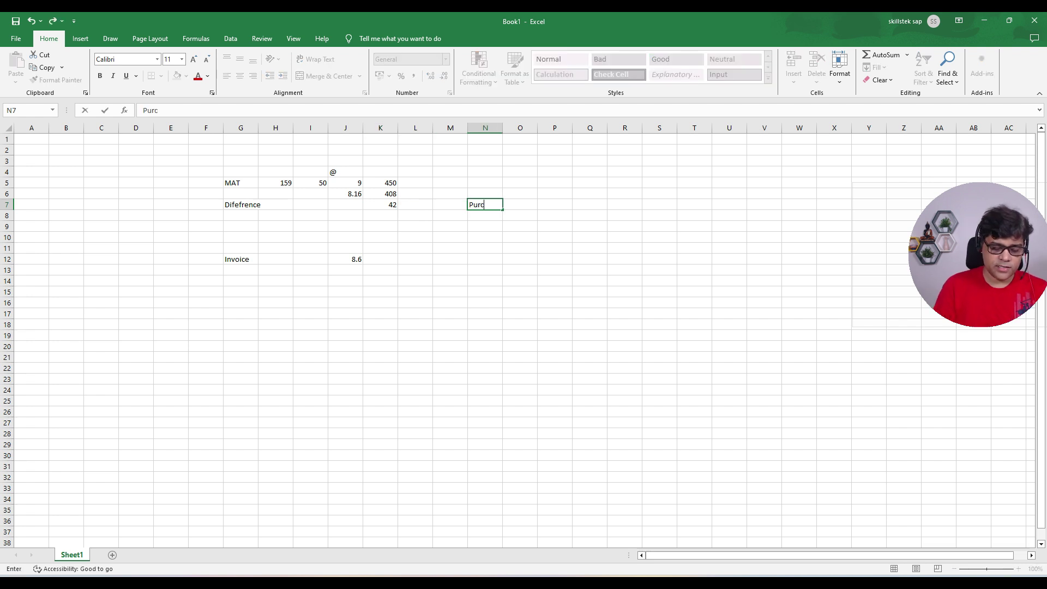
text(hase Pr)
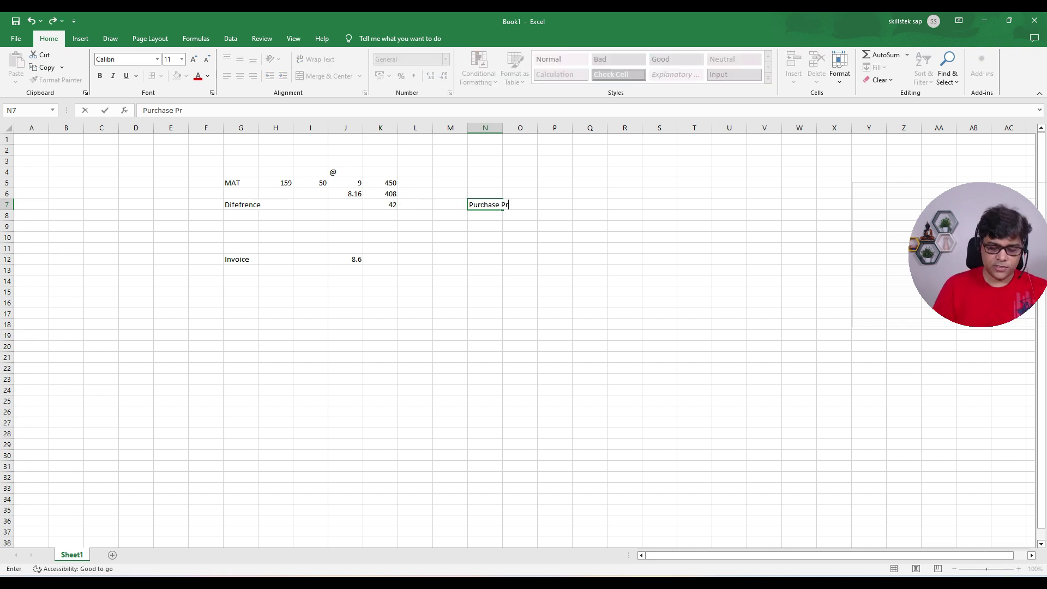
text(ice Difference)
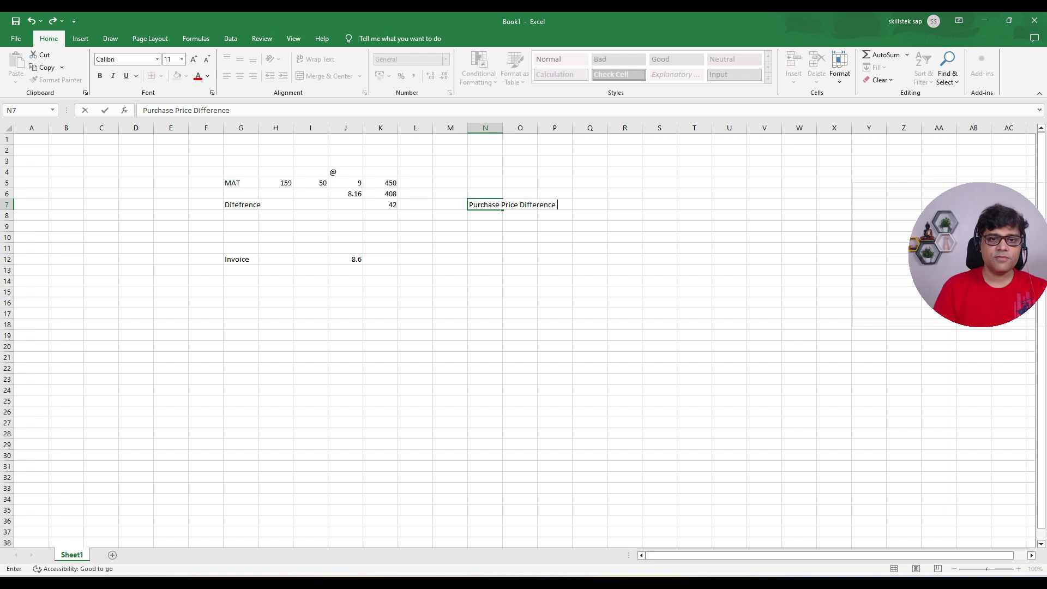
key(Right)
drag(502, 128, 615, 128)
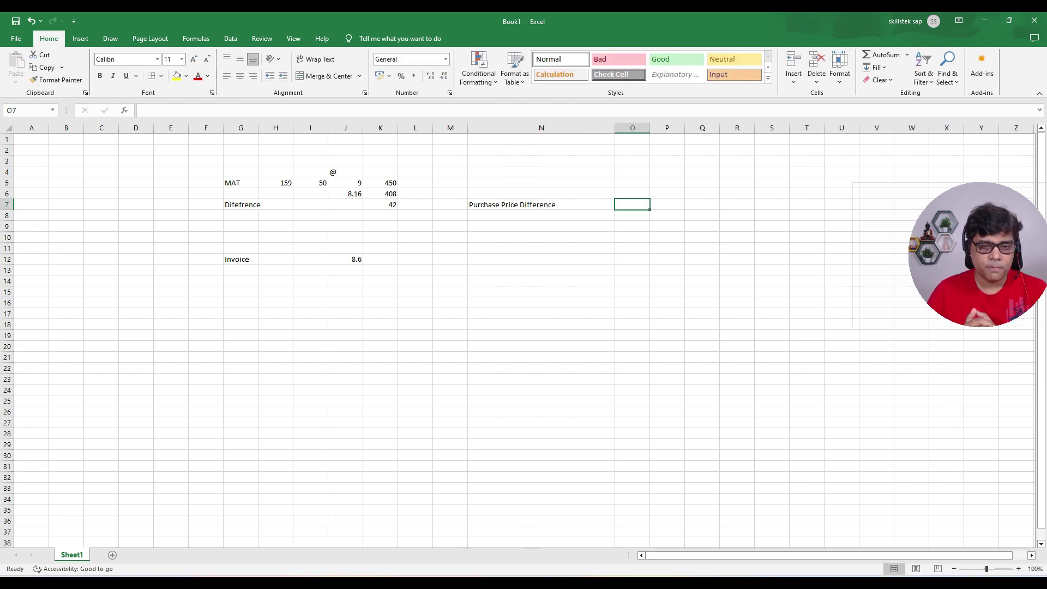
click(380, 259)
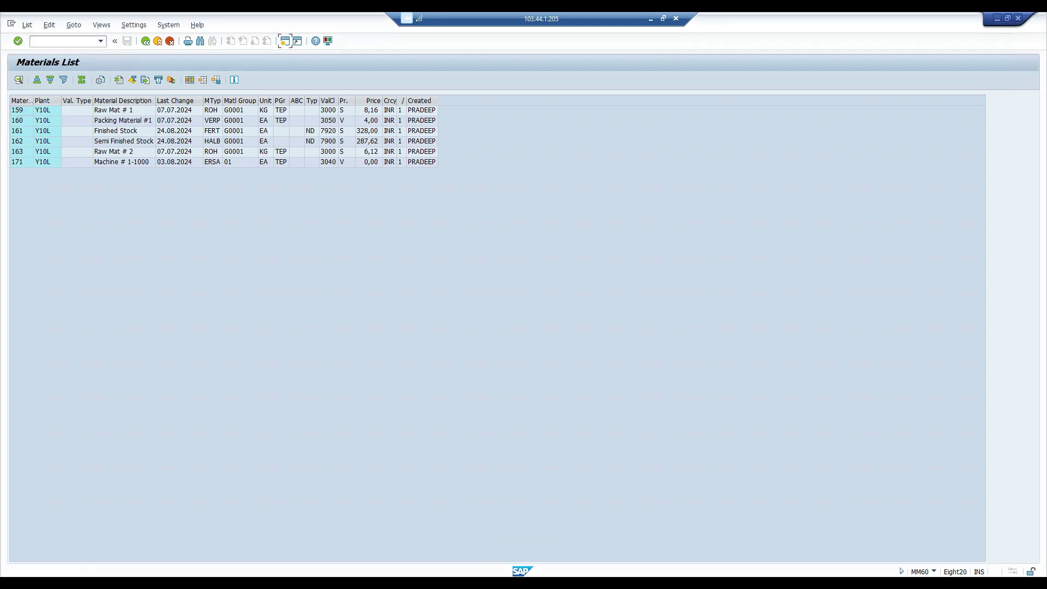
Open a new SAP session and start transaction me21n to create a purchase order
click(284, 42)
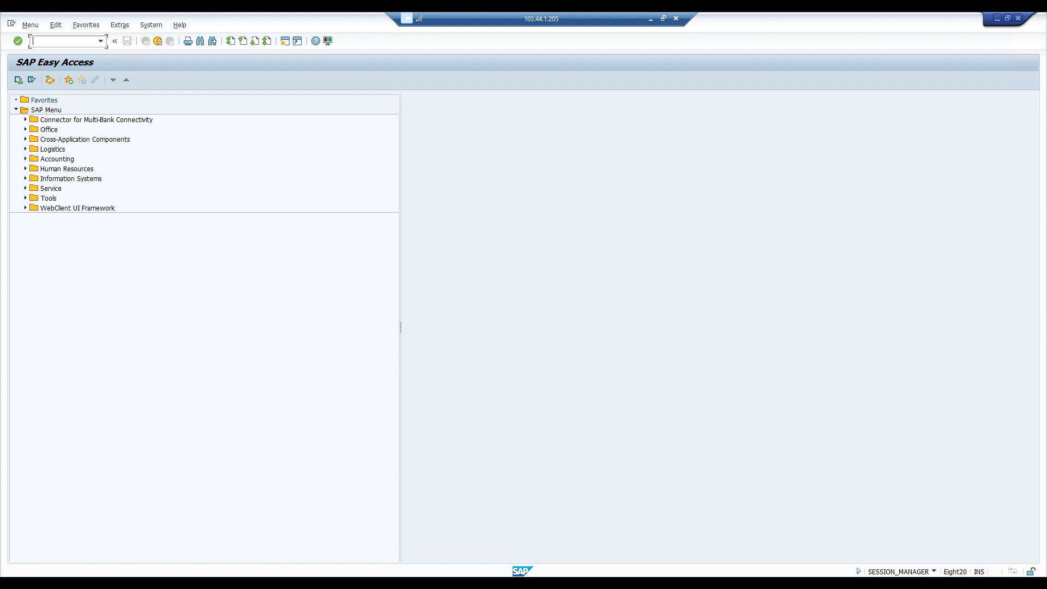
text(me21n)
key(Return)
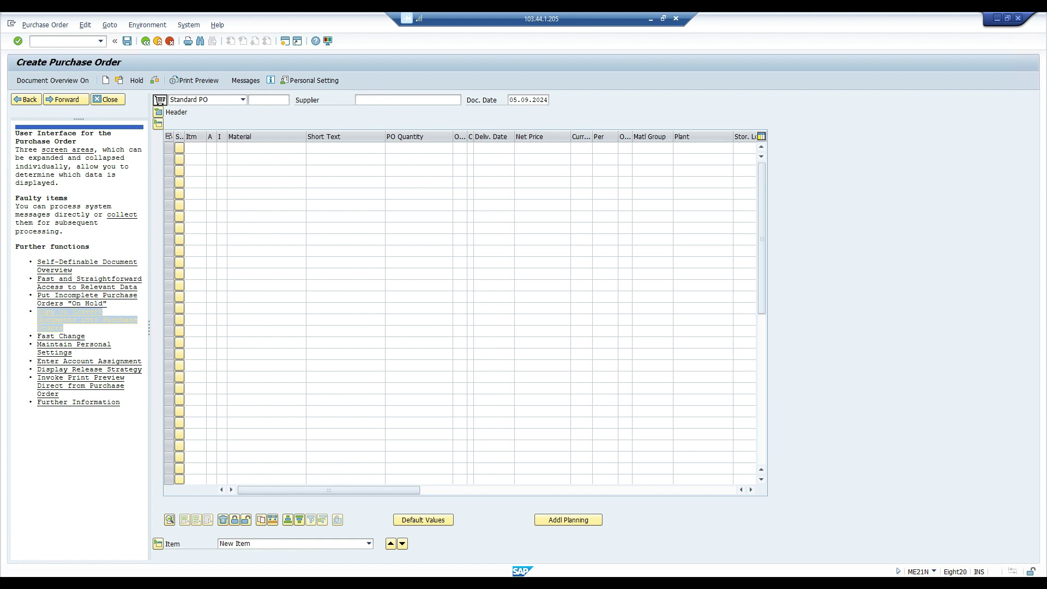
Look up the available suppliers and assign Test Bus Partner # 1 to the purchase order
click(356, 100)
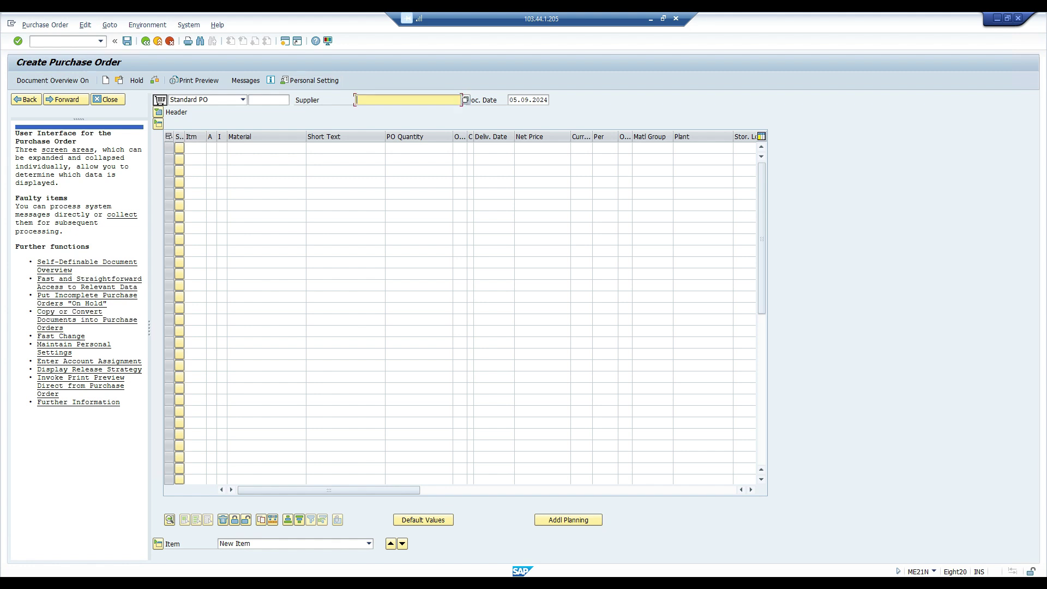
key(F4)
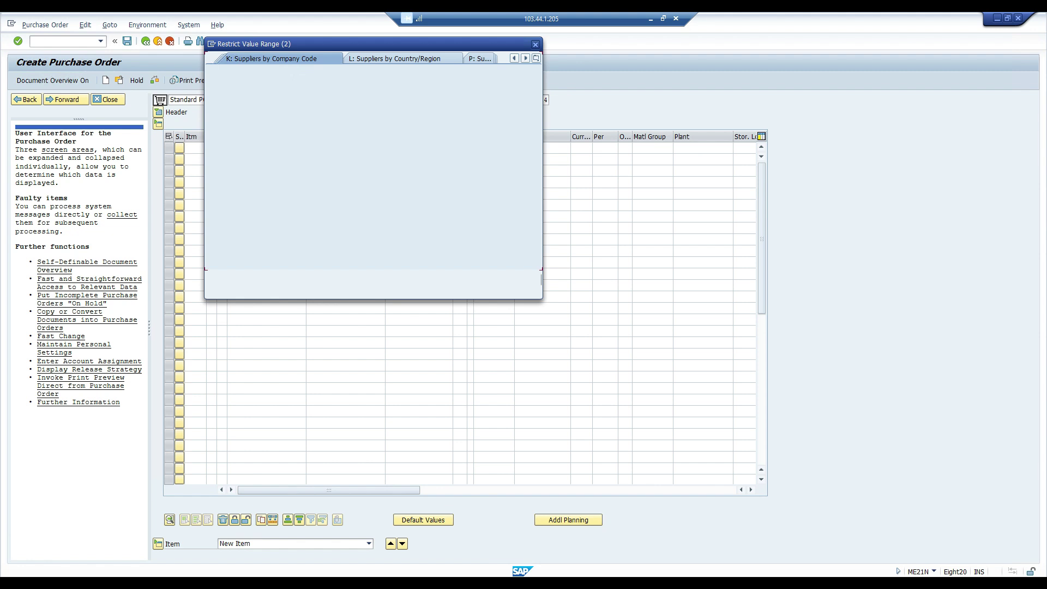
key(Return)
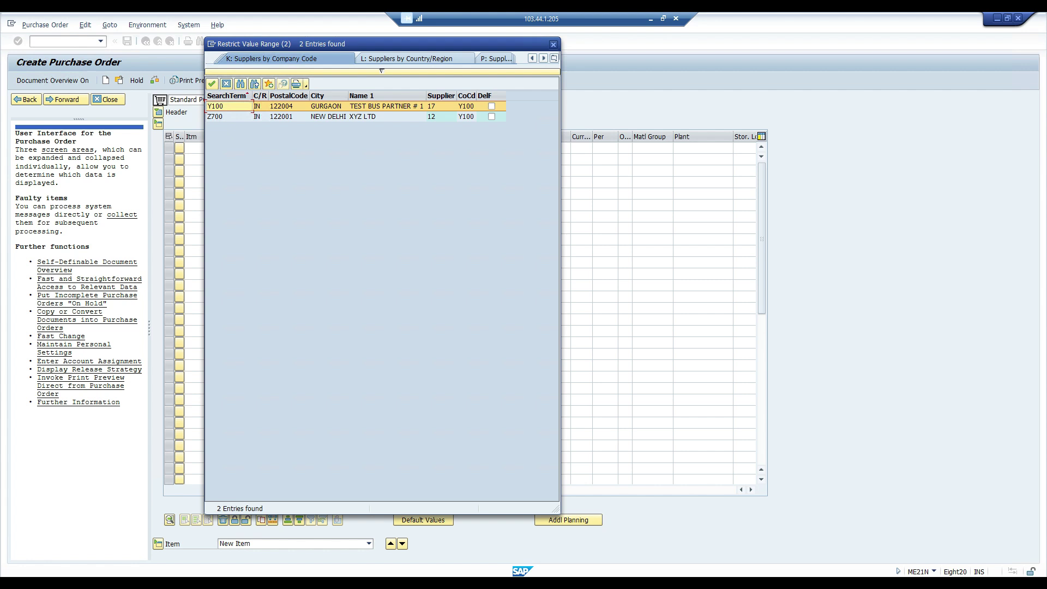
double_click(387, 106)
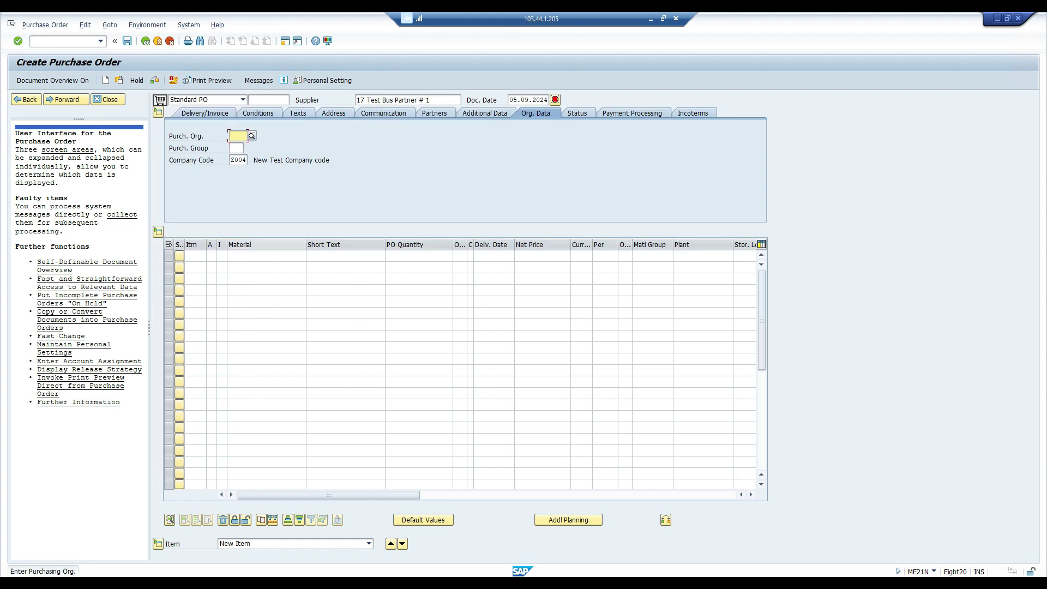
Fill in the organizational data with purchasing organization Y10P, purchasing group tep and company code Y100
text(y1)
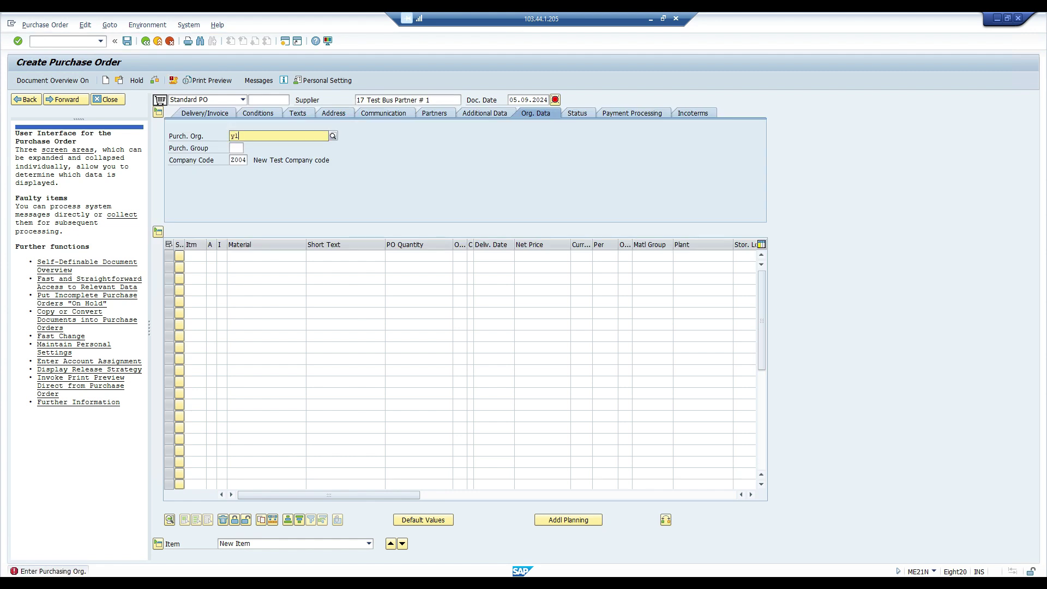
key(Down)
key(Tab)
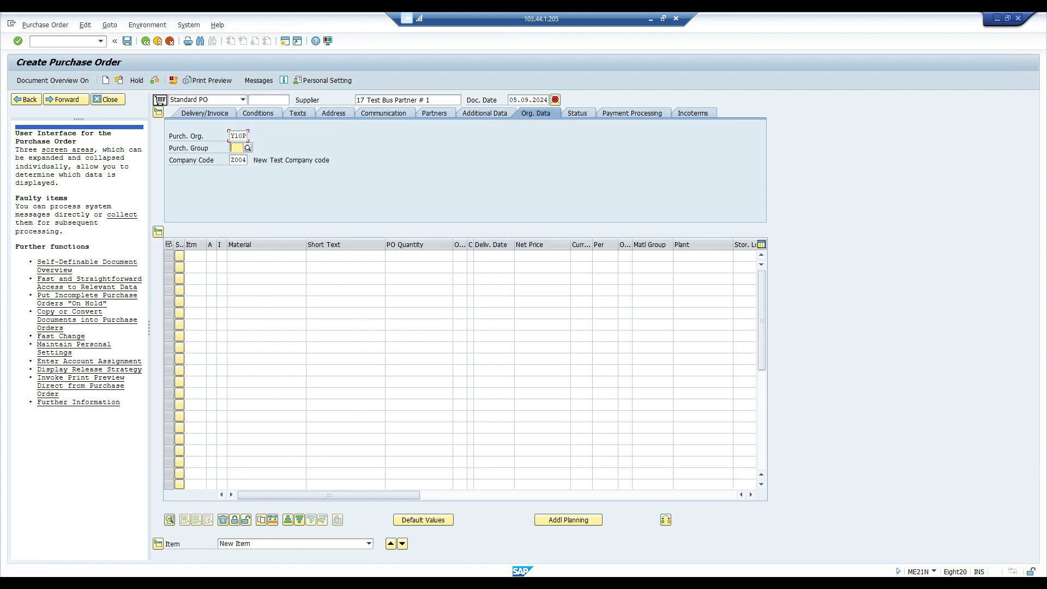
text(tep)
key(Tab)
text(Y100)
key(Down)
key(Return)
Add item 10 to the purchase order with material 159 and a quantity of 50
text(10)
key(Tab)
key(Tab)
key(Tab)
text(159)
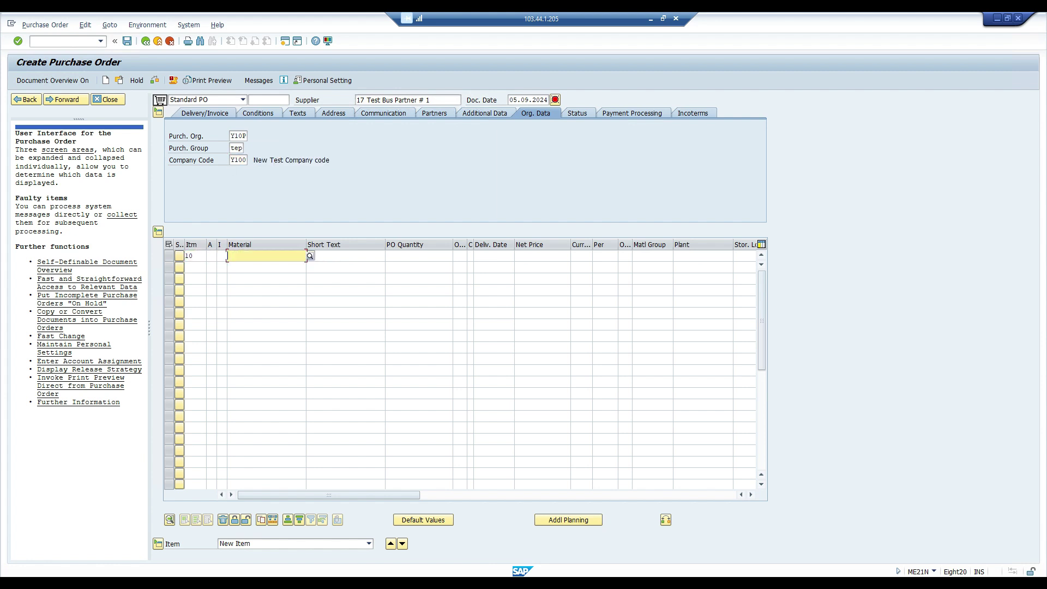
key(Tab)
key(Tab)
key(Tab)
key(shift+Tab)
text(50)
Set the delivery date of item 10 to 05.09.2024 from the calendar
key(Tab)
key(Tab)
key(Tab)
key(Return)
key(F4)
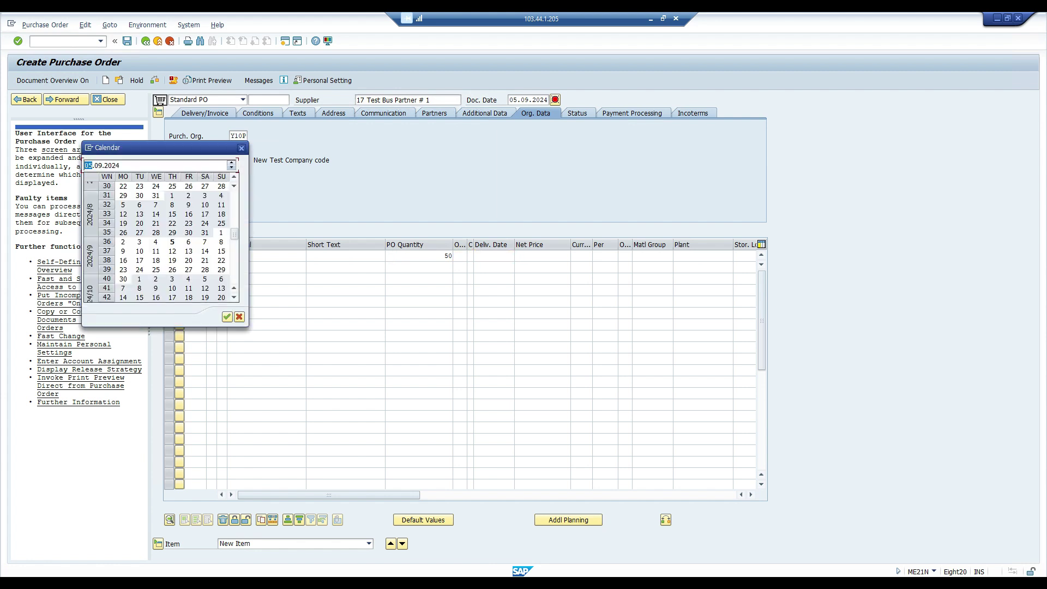
key(Return)
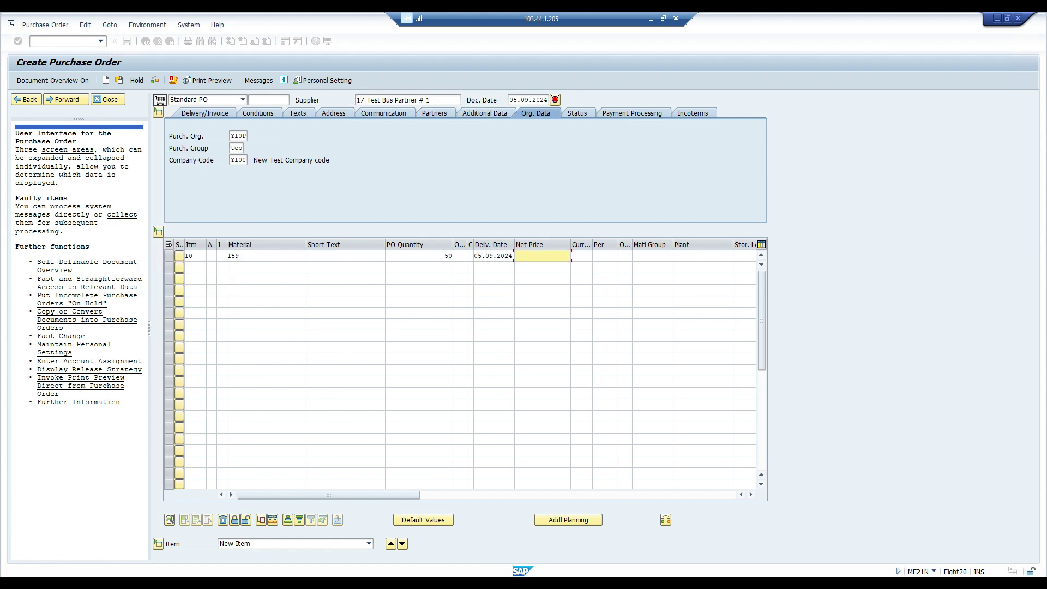
Set the net price of item 10 to 9 with currency inr
key(shift+Tab)
text(9)
key(Tab)
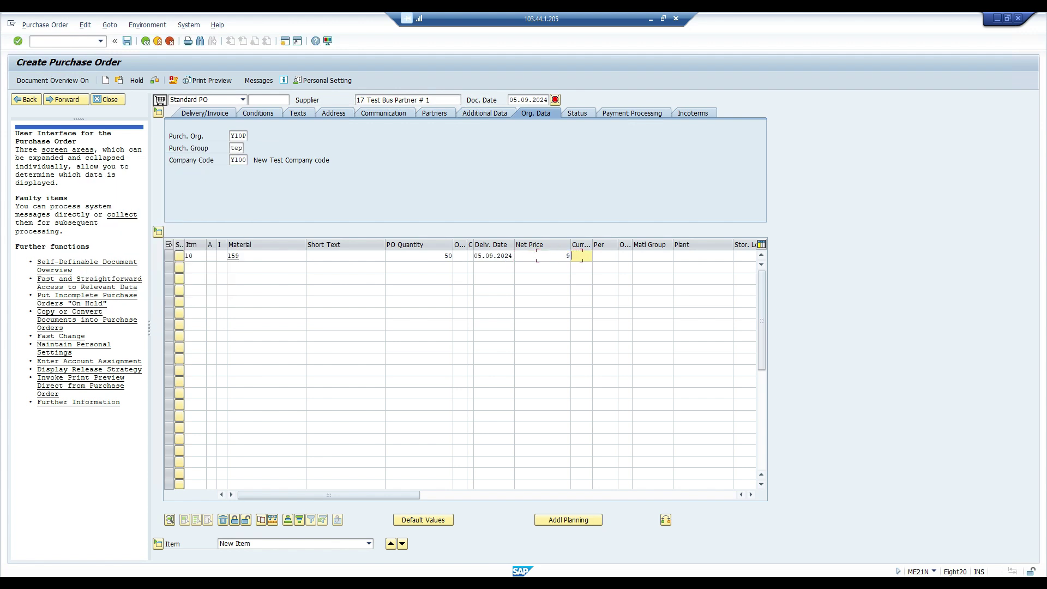
text(inr)
Assign item 10 to plant y10l and storage location y101
key(Tab)
key(Tab)
key(Tab)
key(Tab)
key(shift+Tab)
key(Tab)
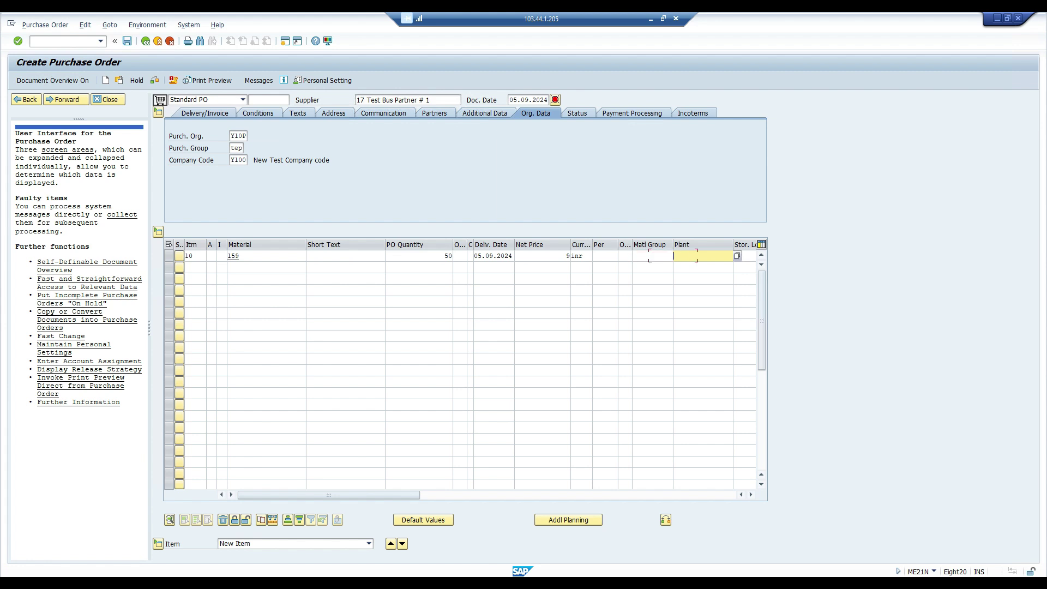
key(Tab)
key(shift+Tab)
text(y10)
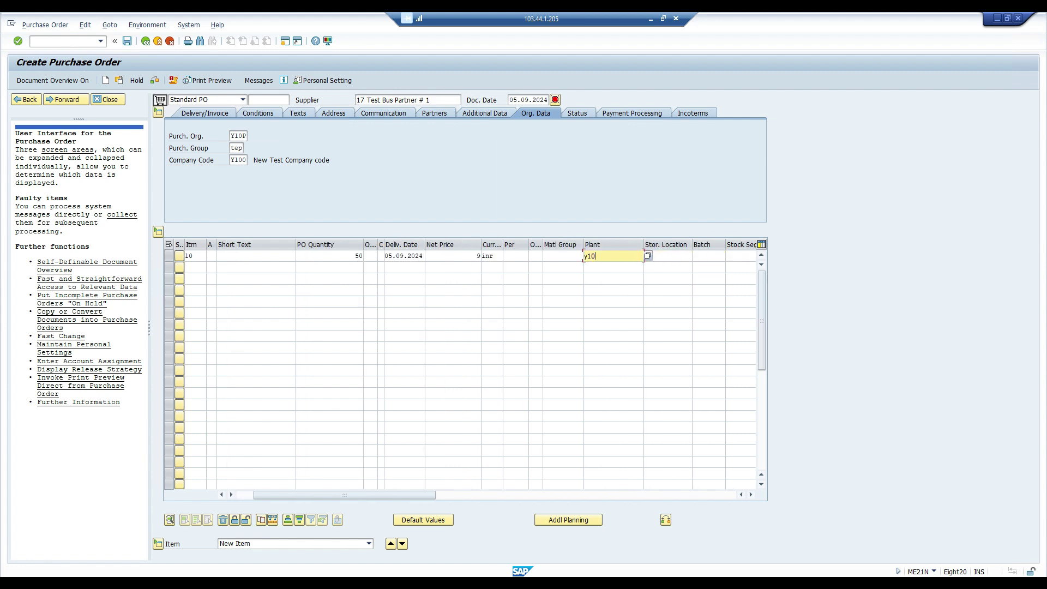
key(BackSpace)
key(BackSpace)
text(10)
key(Tab)
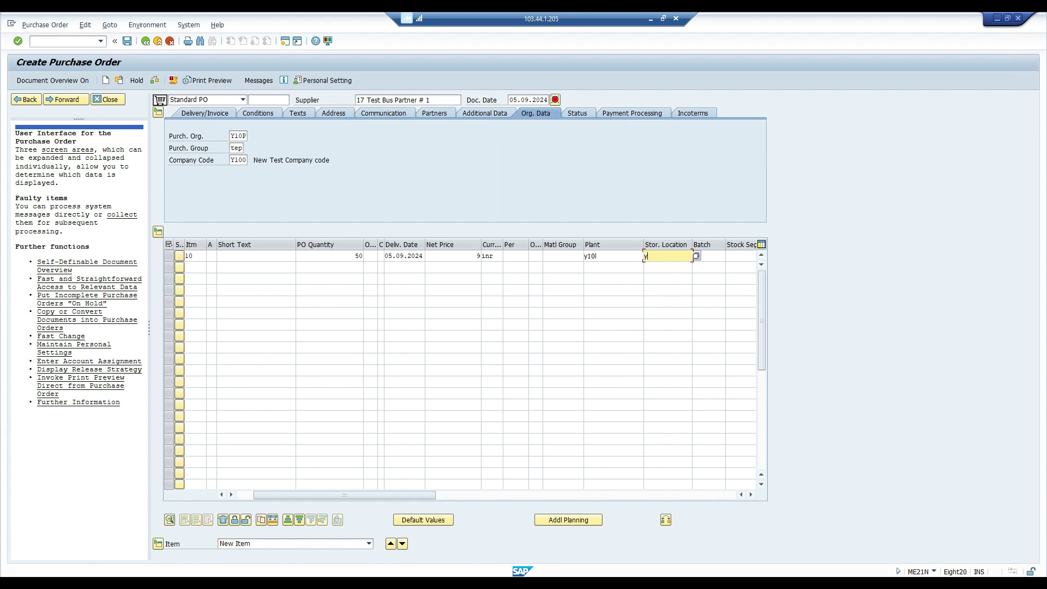
text(y101)
key(Return)
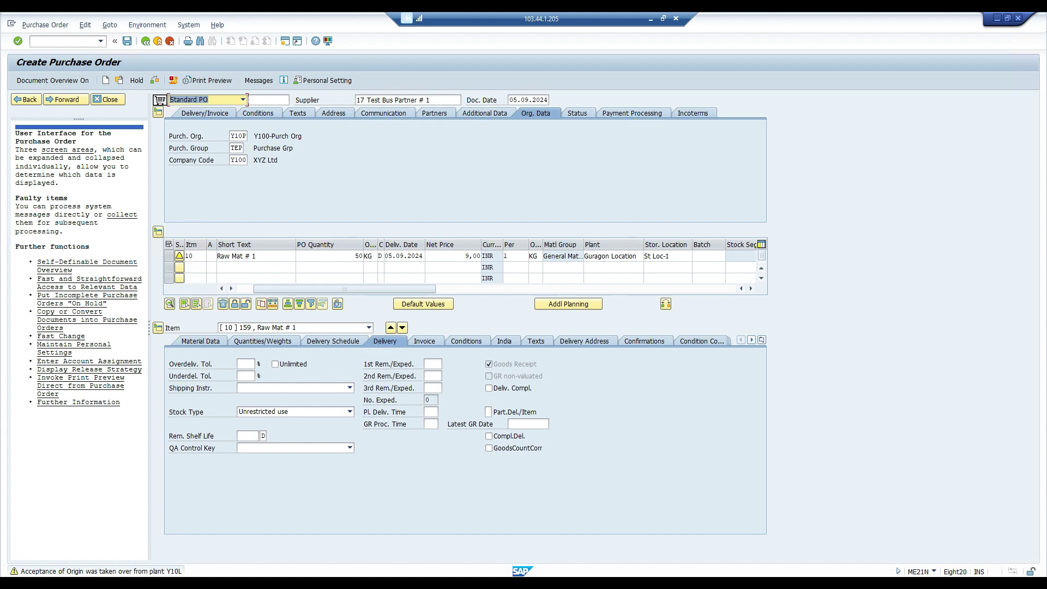
Save the purchase order and copy its number from the system message details
click(127, 41)
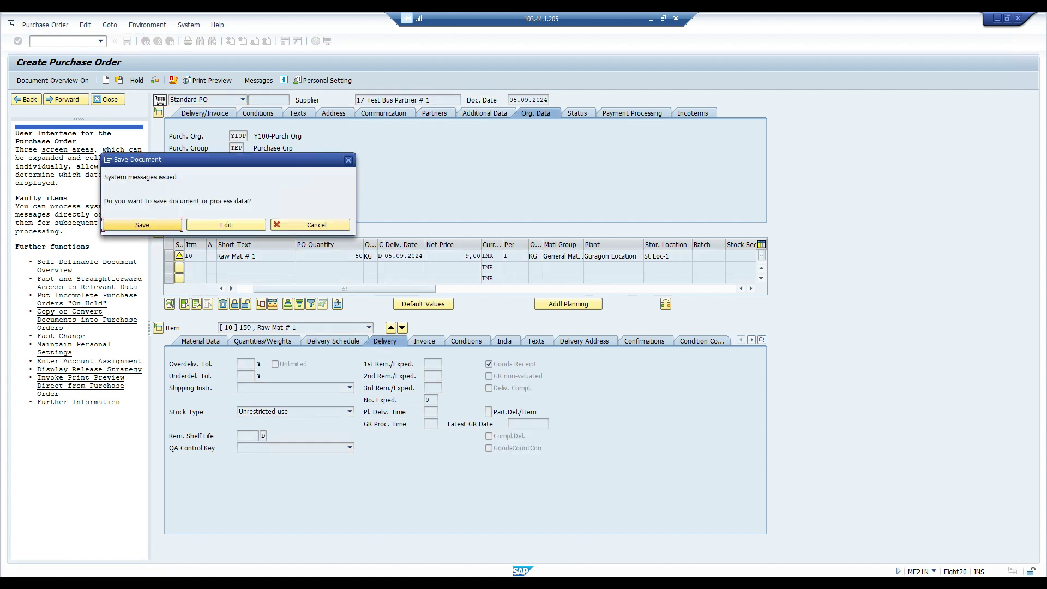
key(Return)
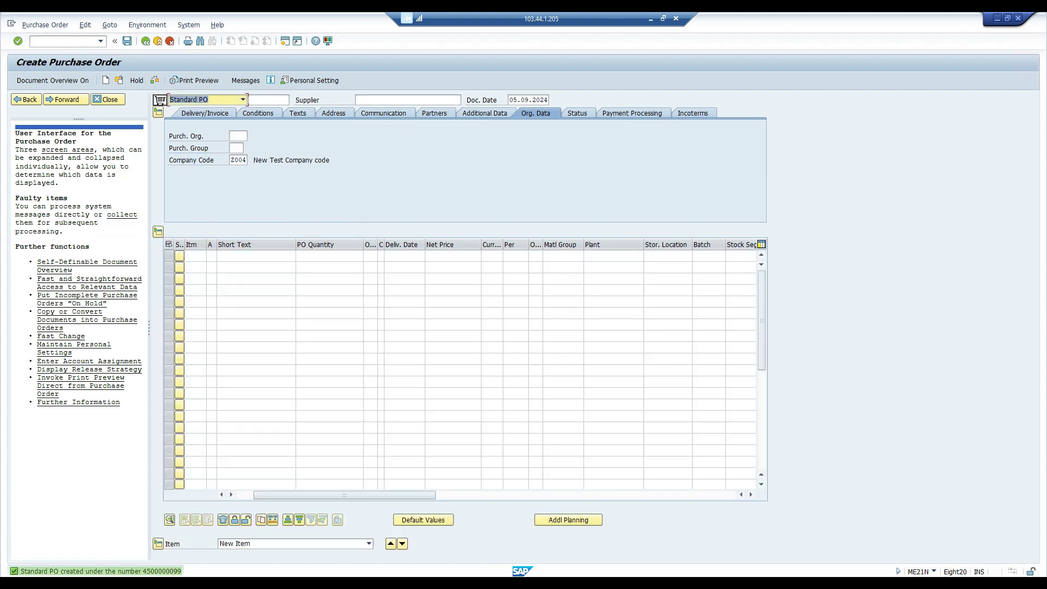
double_click(101, 571)
double_click(192, 110)
key(ctrl+c)
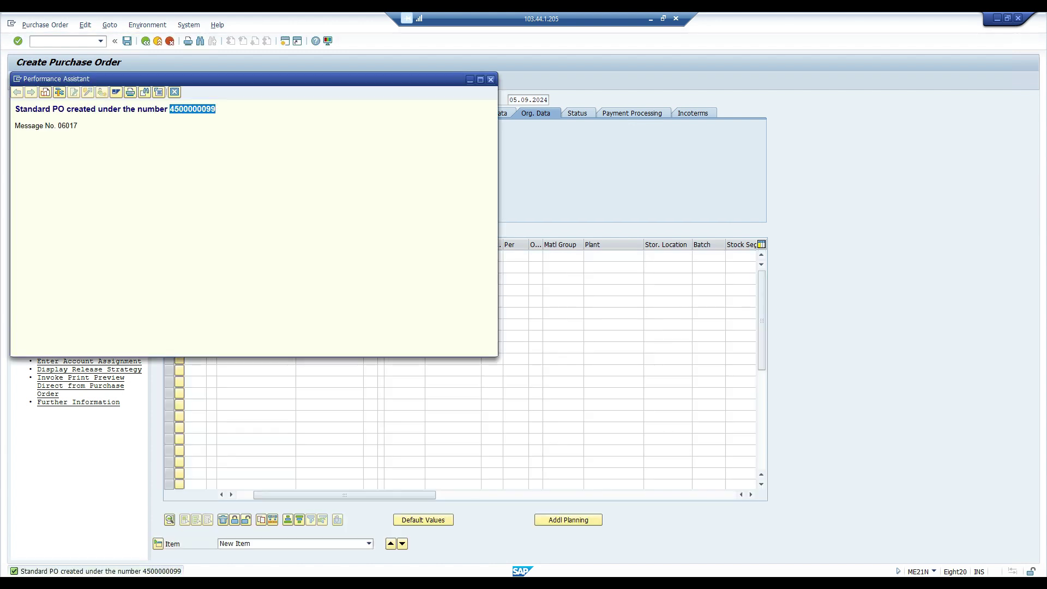
key(Escape)
Start a goods receipt in transaction MIGO with reference type Purchase Order and load the copied purchase order number
click(64, 41)
text(/nmigo)
key(Return)
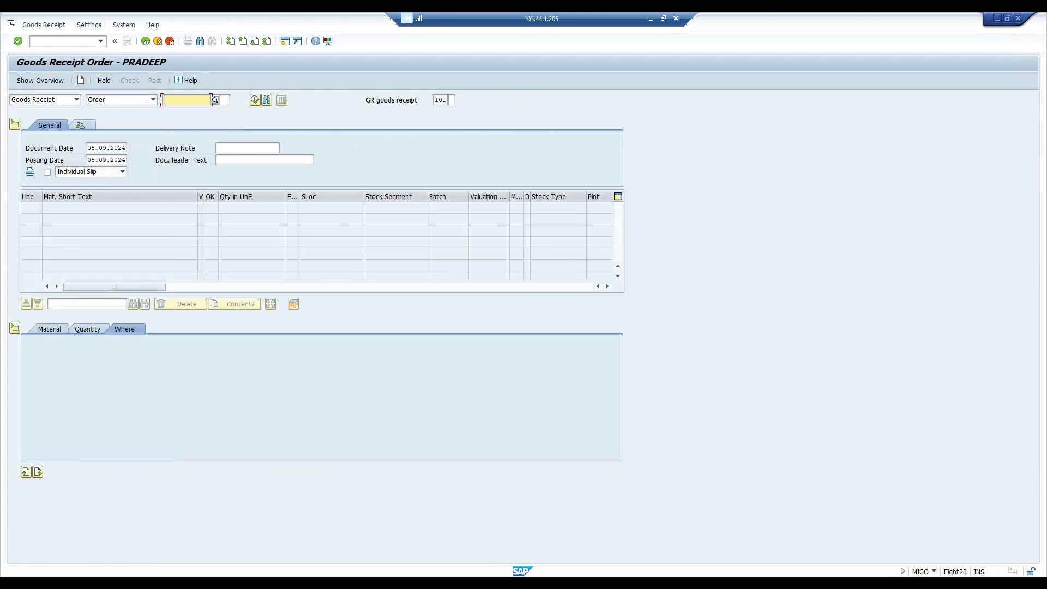
click(153, 100)
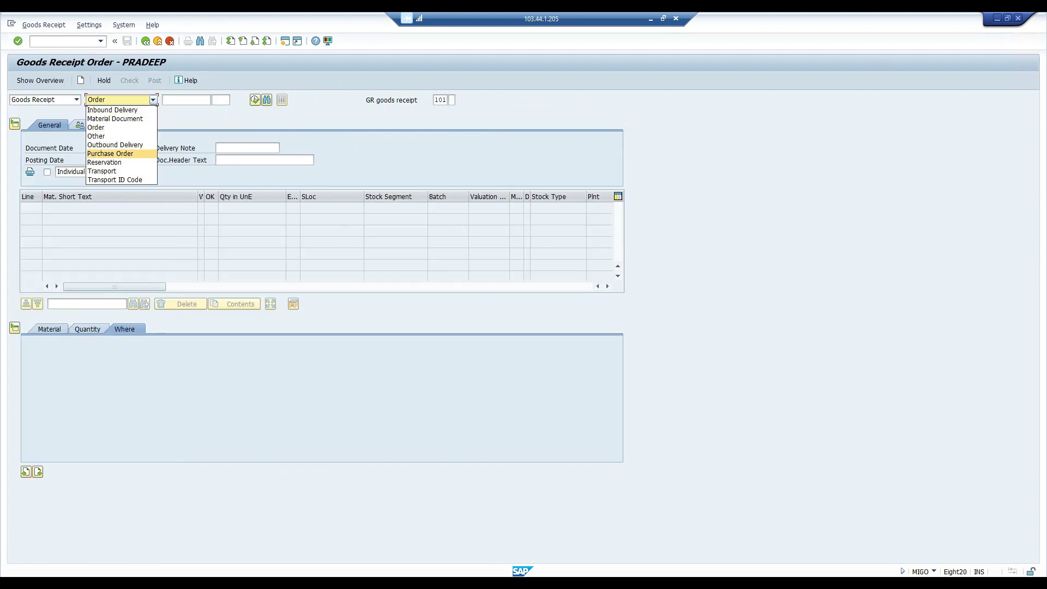
click(105, 162)
click(153, 100)
key(Up)
key(Return)
key(ctrl+v)
key(Return)
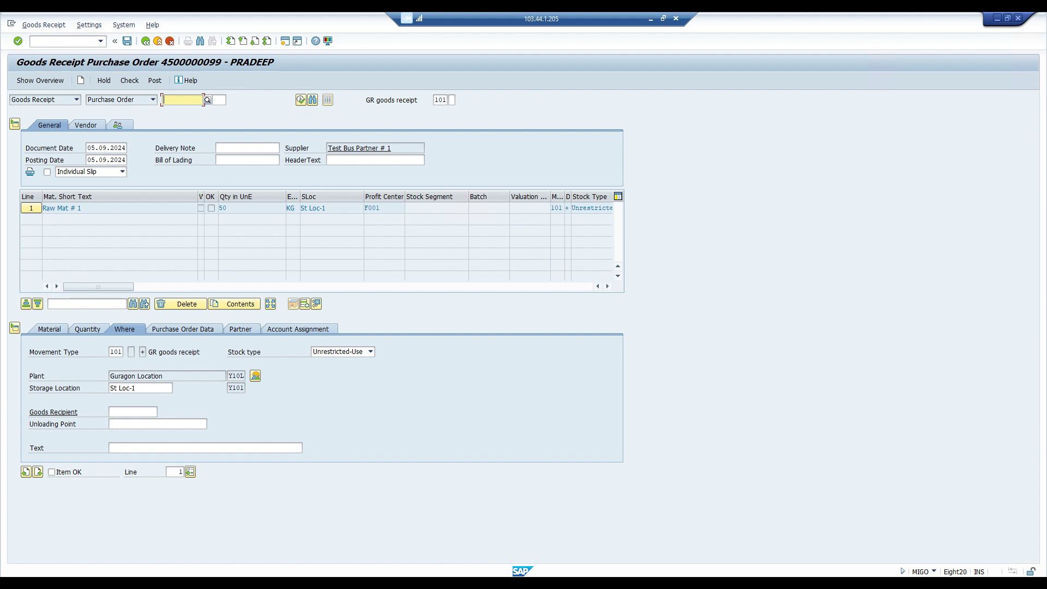
Mark the goods receipt item as OK and post the goods receipt
click(132, 412)
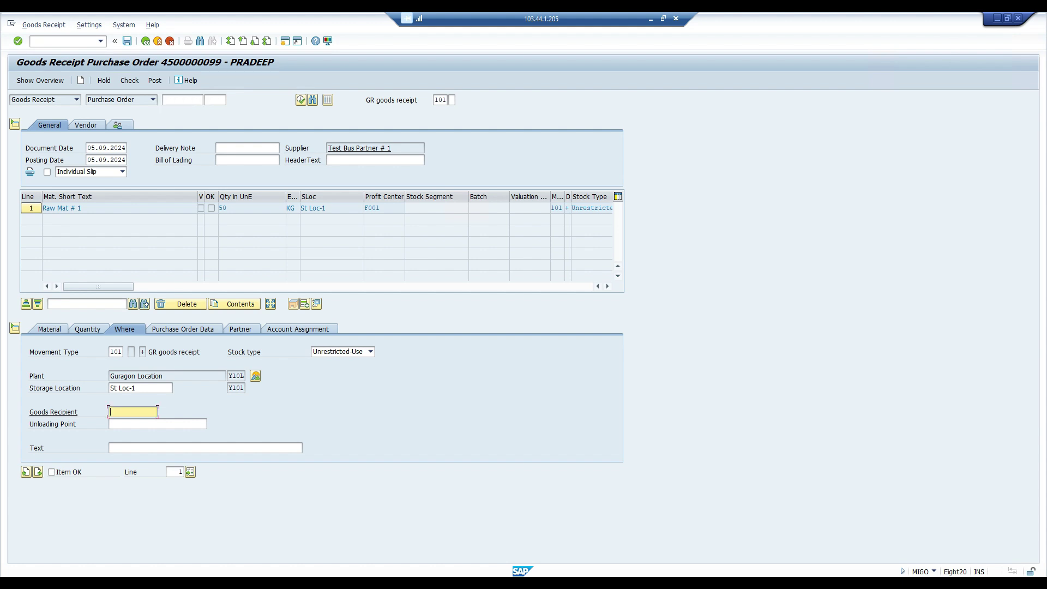
click(51, 473)
click(129, 81)
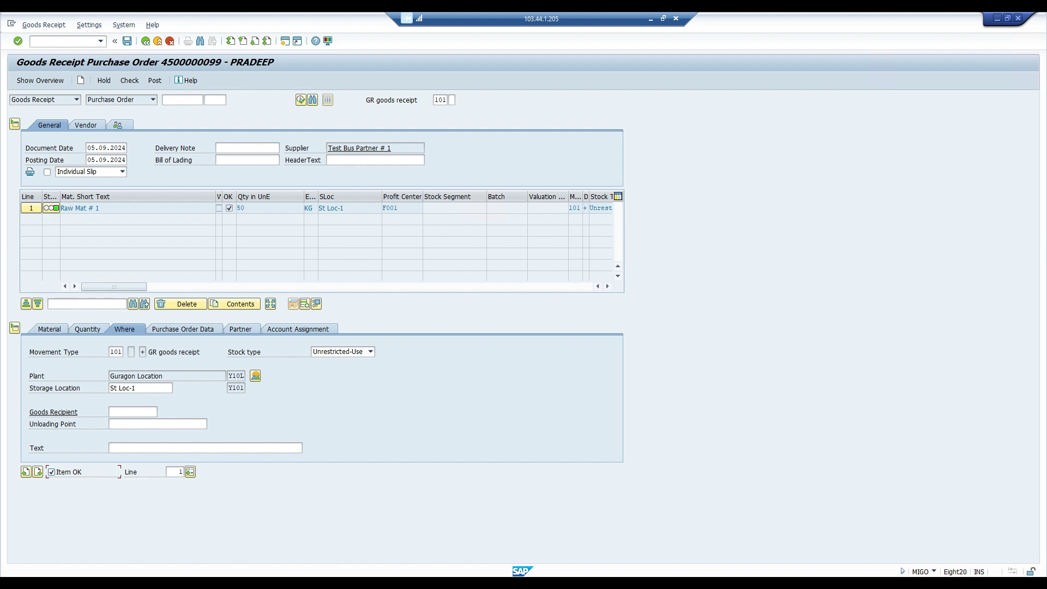
click(155, 81)
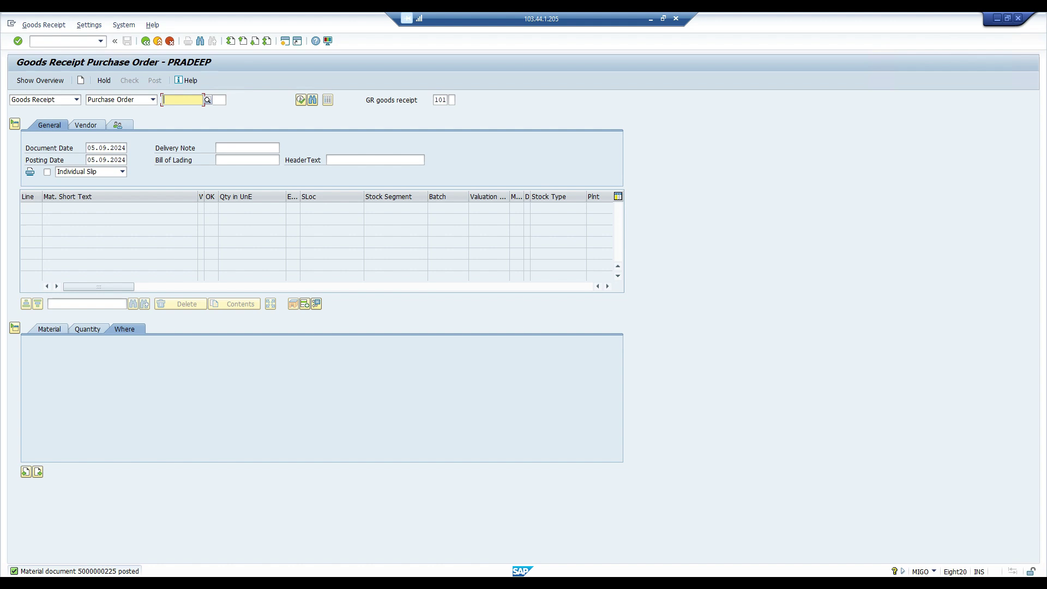
Open the G/L account line item display, transaction fbl3n, in a new session
click(285, 41)
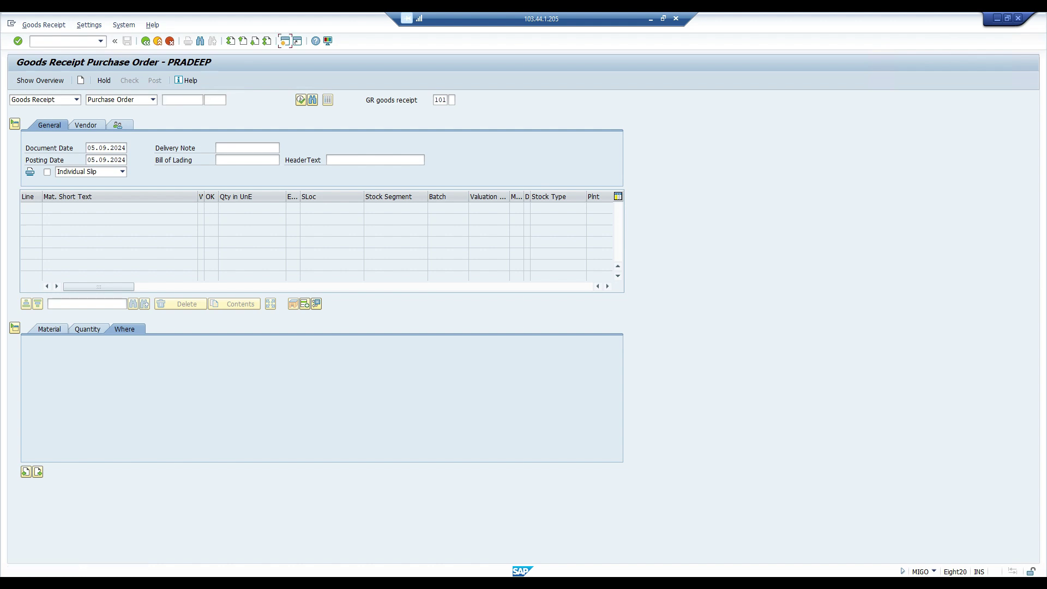
text(fbl3n)
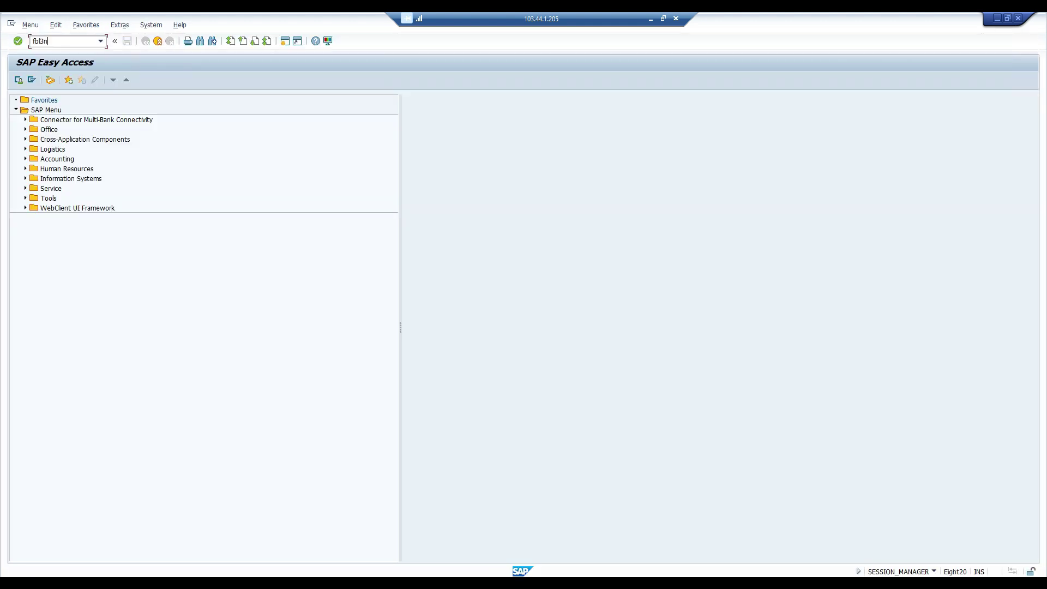
key(Return)
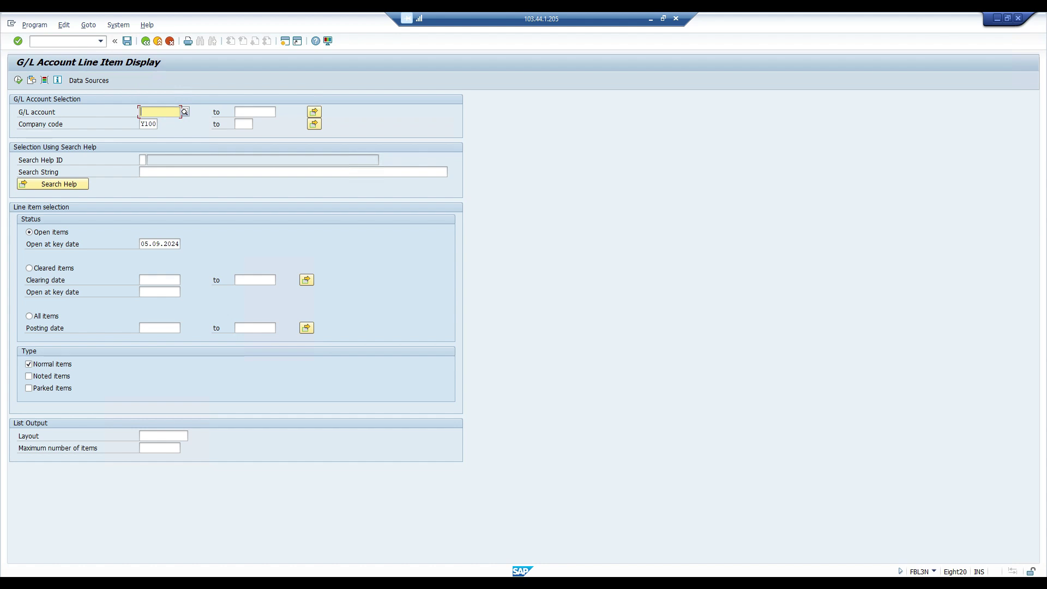
Display all G/L line items for company code Y100 with posting dates from 05.09.2024 to 05.09.2024
click(29, 316)
click(159, 328)
key(F4)
key(Return)
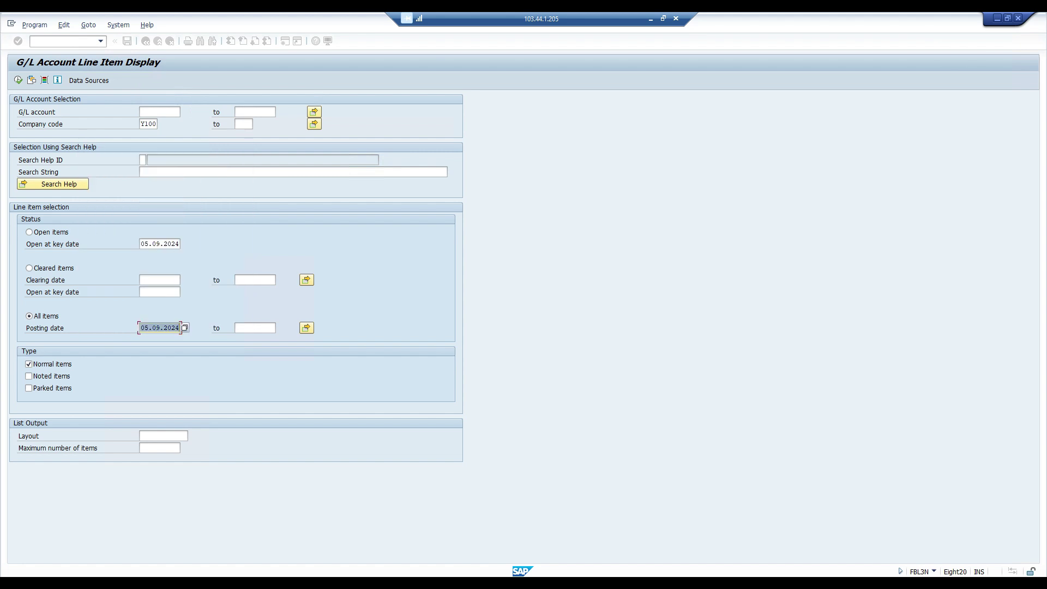
key(Tab)
key(F4)
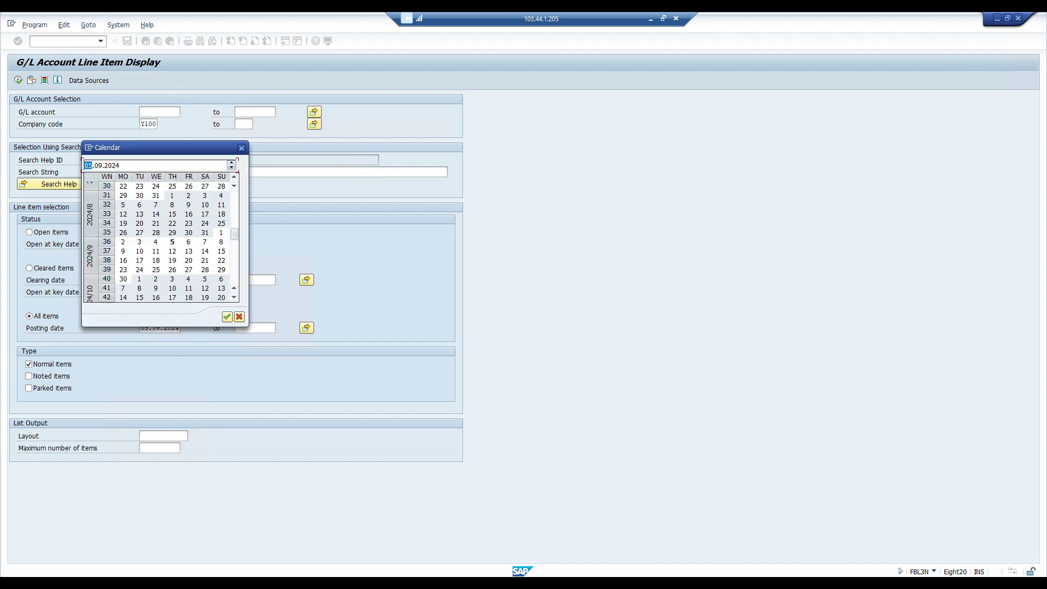
key(Return)
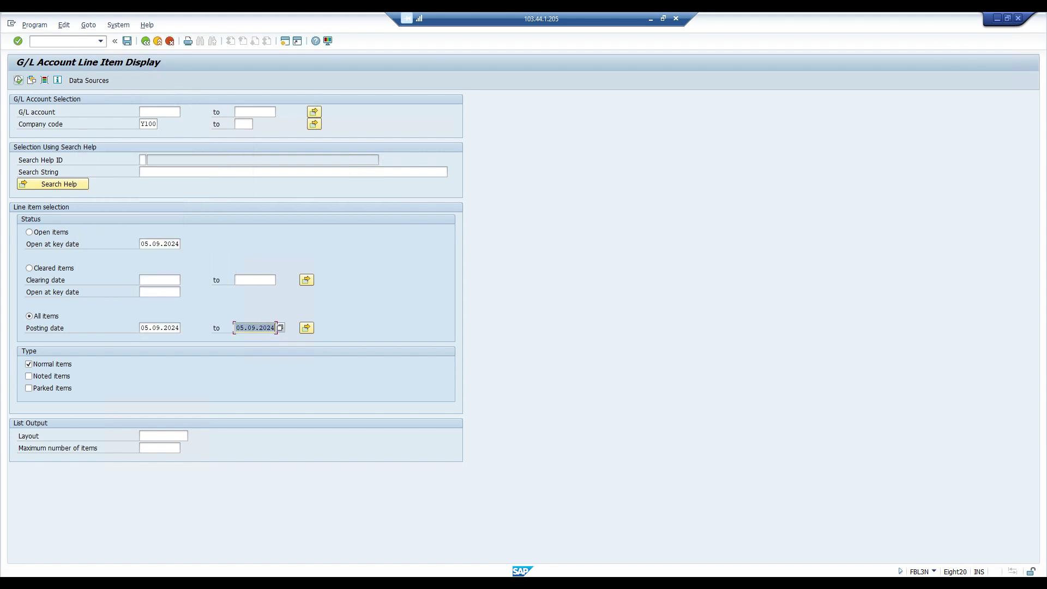
key(F8)
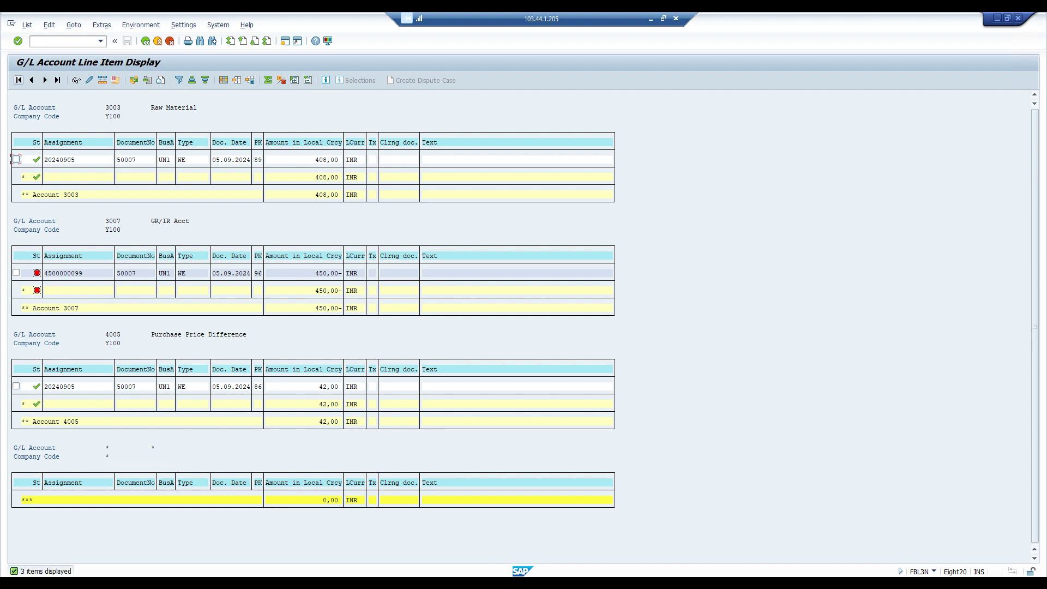
Compare the posted raw material and purchase price difference amounts with the value and difference calculated in the Excel sheet
click(329, 159)
key(alt+Tab)
click(388, 194)
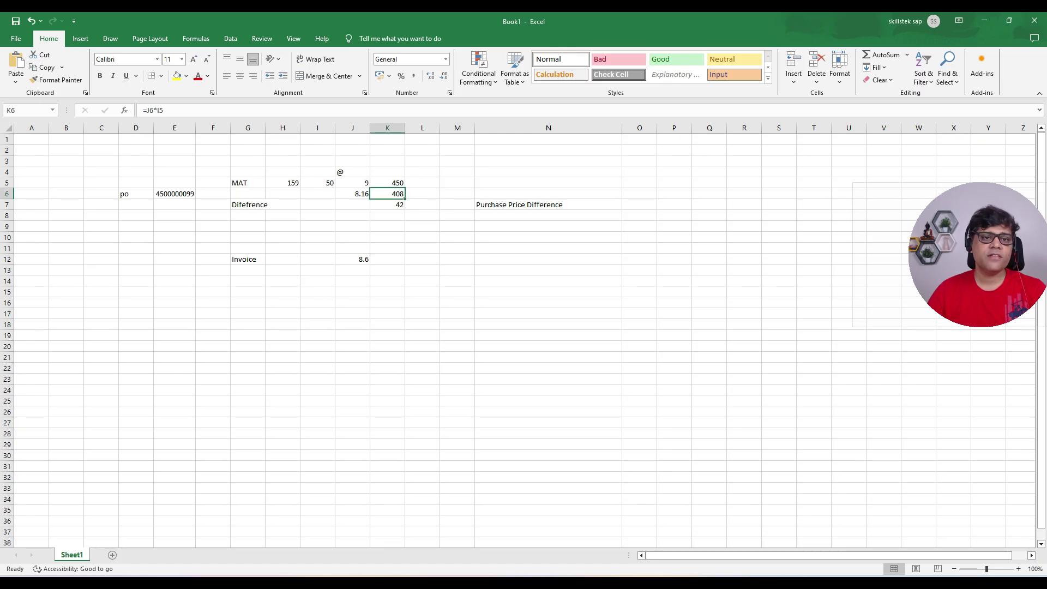
click(353, 194)
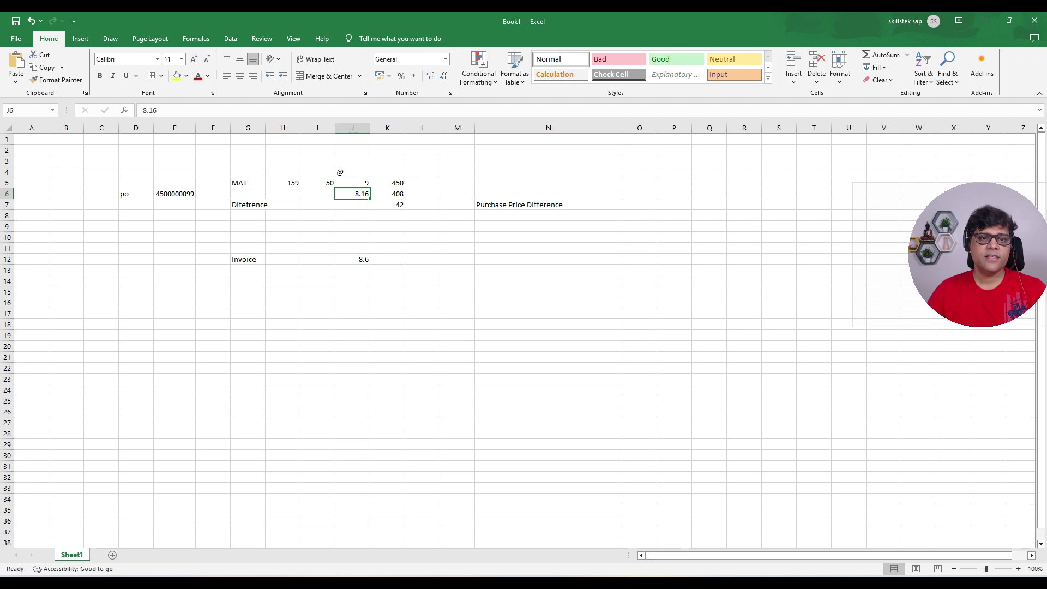
click(388, 194)
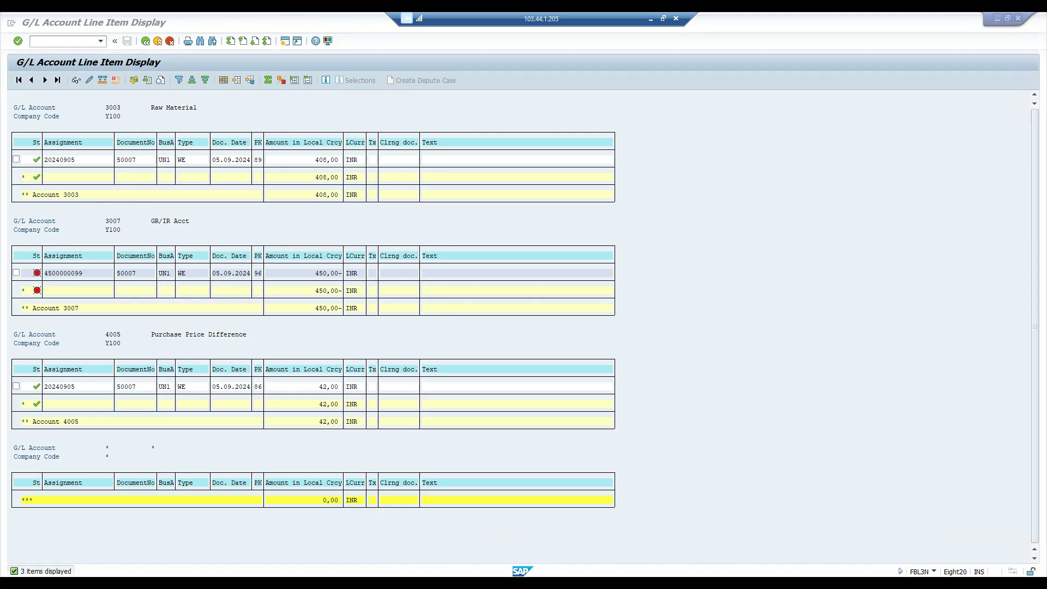
click(328, 160)
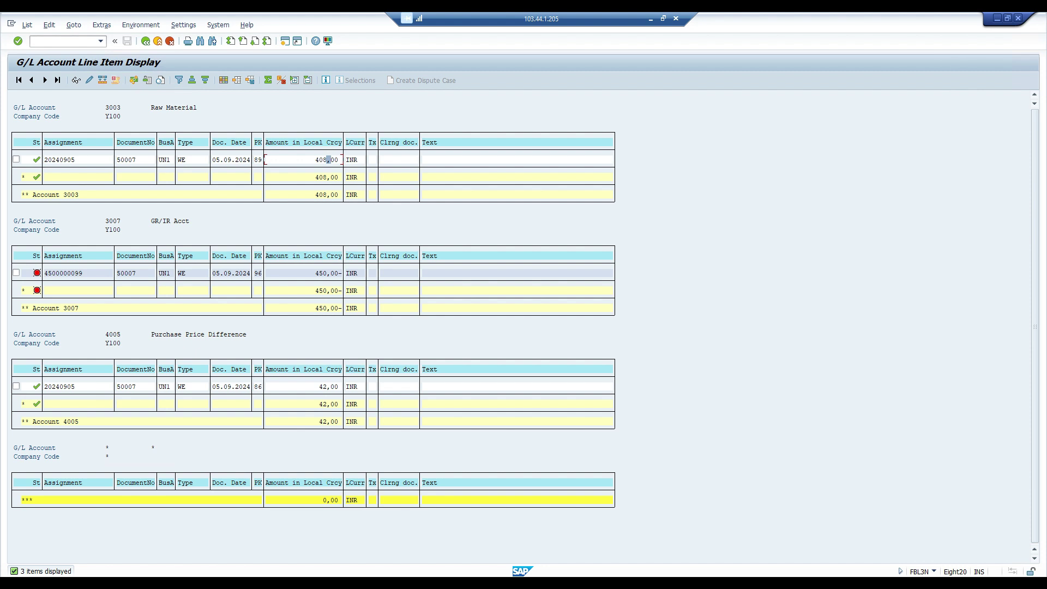
click(328, 387)
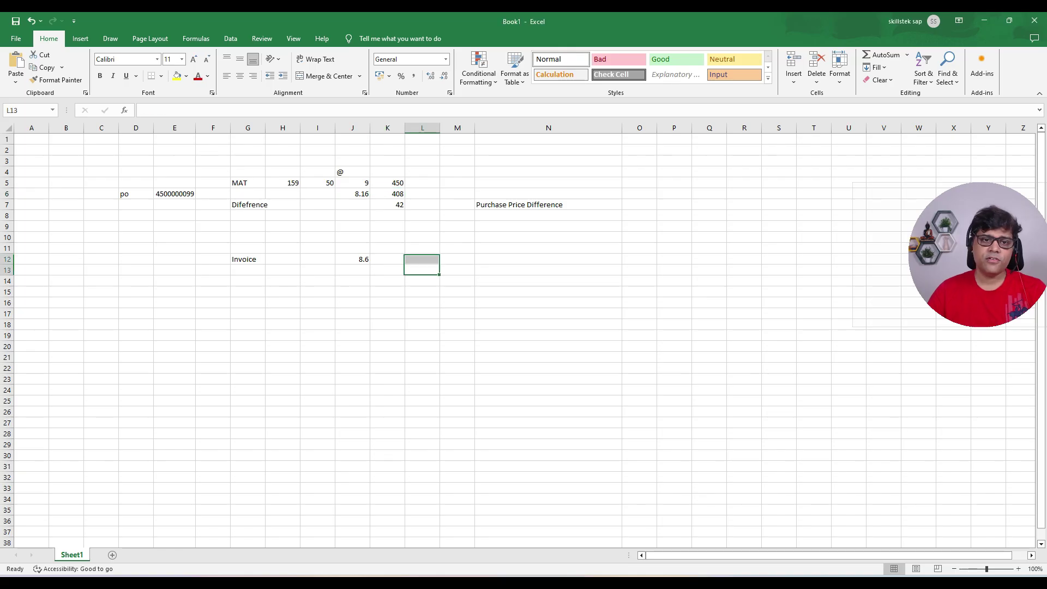
click(387, 204)
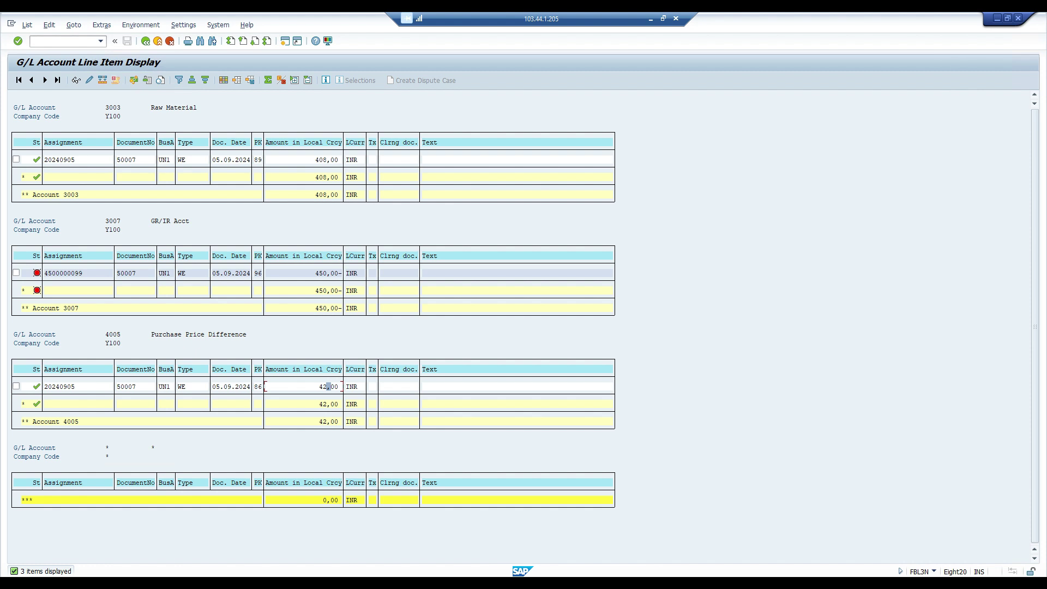
Run the material price analysis, transaction ckm3, in a new session for material 159 and period 6 of 2024
click(284, 41)
text(ckm3)
key(Return)
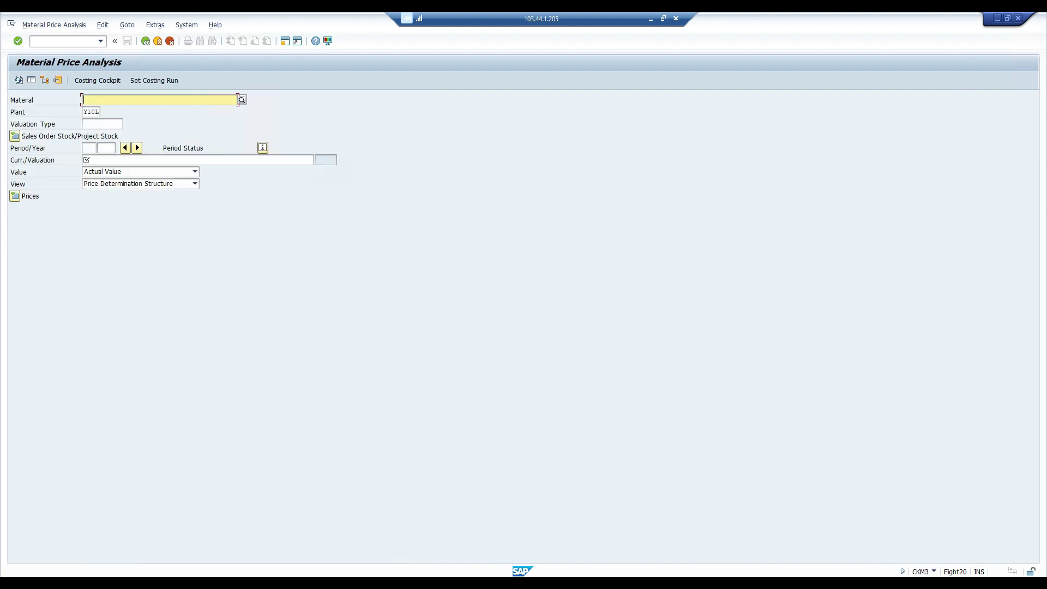
text(159)
key(Tab)
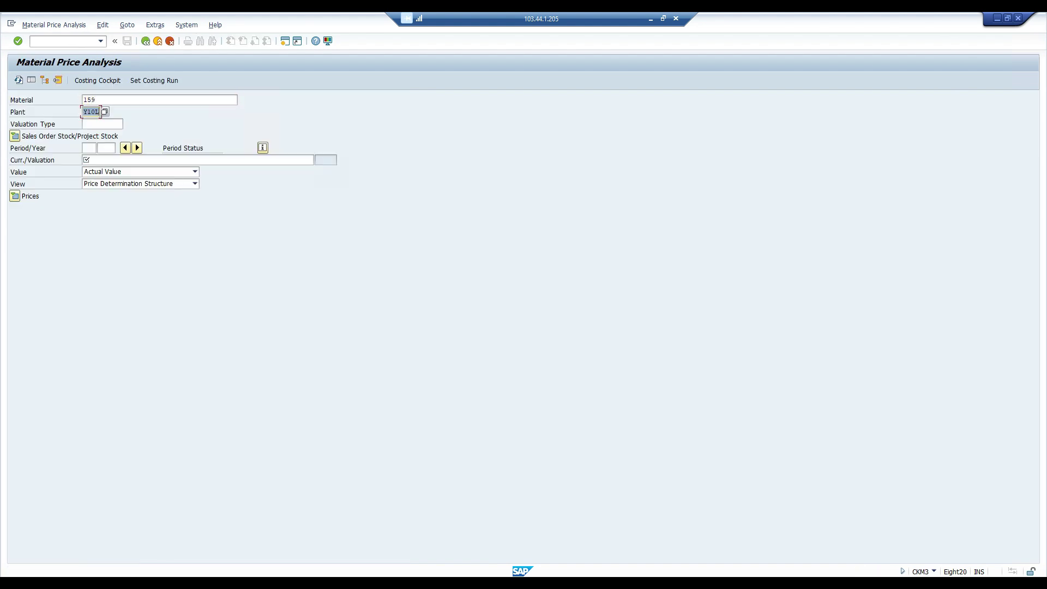
click(89, 148)
text(6)
key(Return)
key(Return)
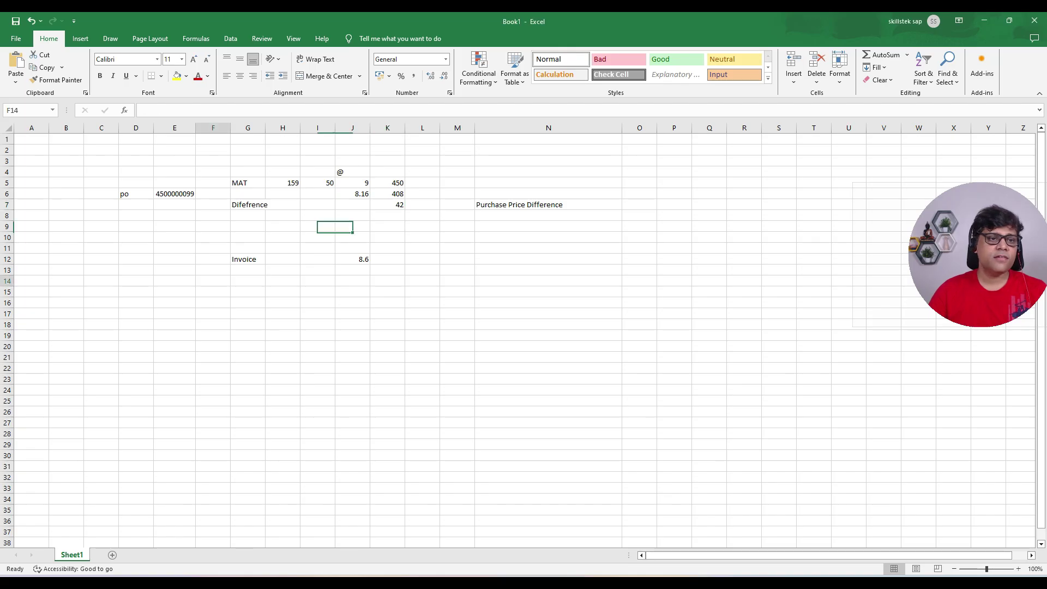
Check the purchase order number in Excel, then expand the purchase order receipts in the price analysis and widen the Category column
click(175, 194)
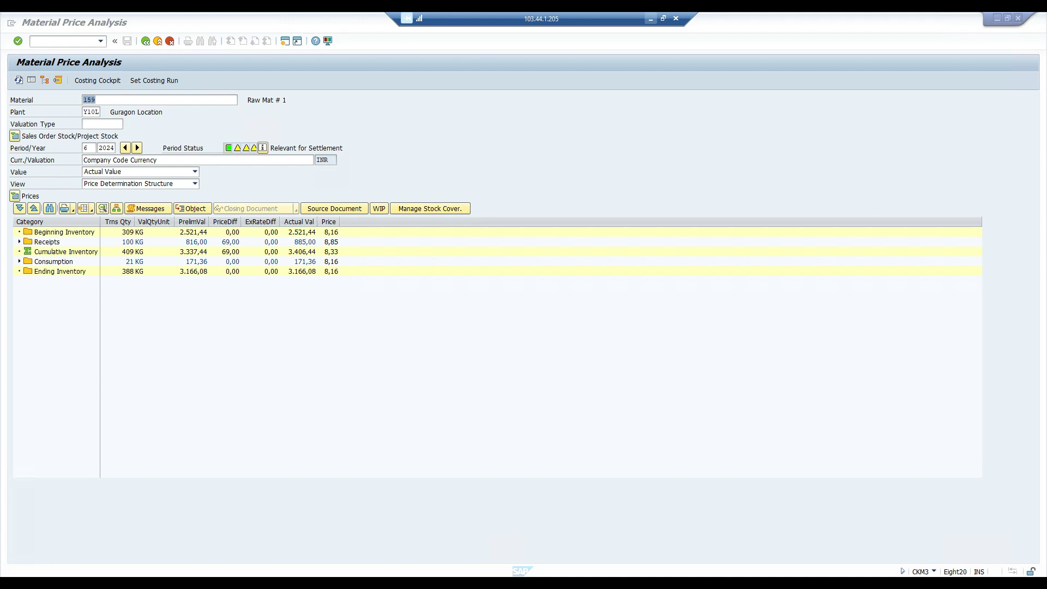
click(19, 242)
click(29, 252)
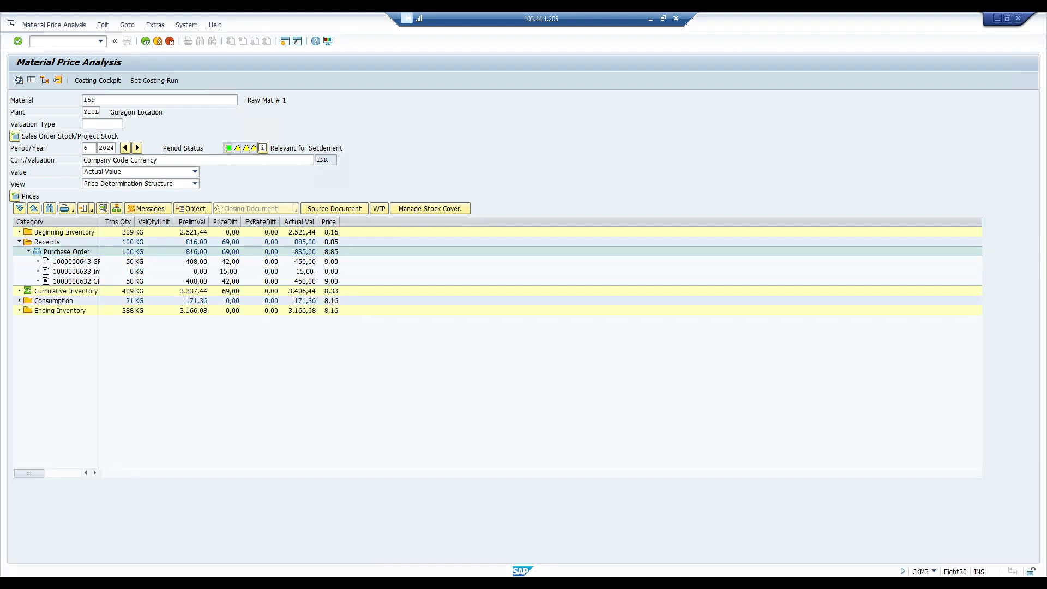
drag(100, 222, 178, 222)
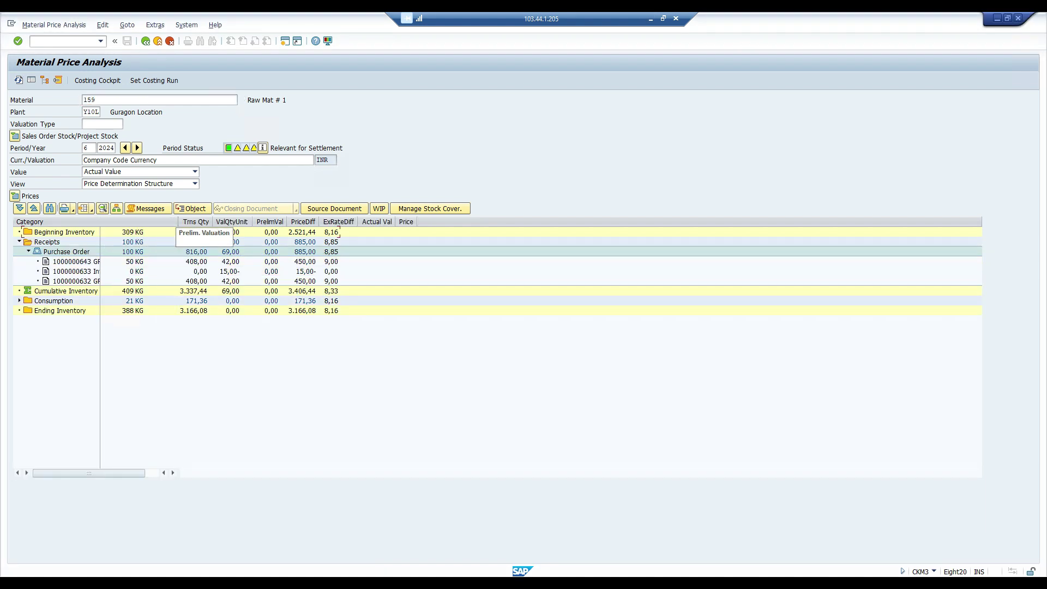
Examine the preliminary valuation and price difference of the first goods receipt under Purchase Order
click(114, 262)
click(308, 262)
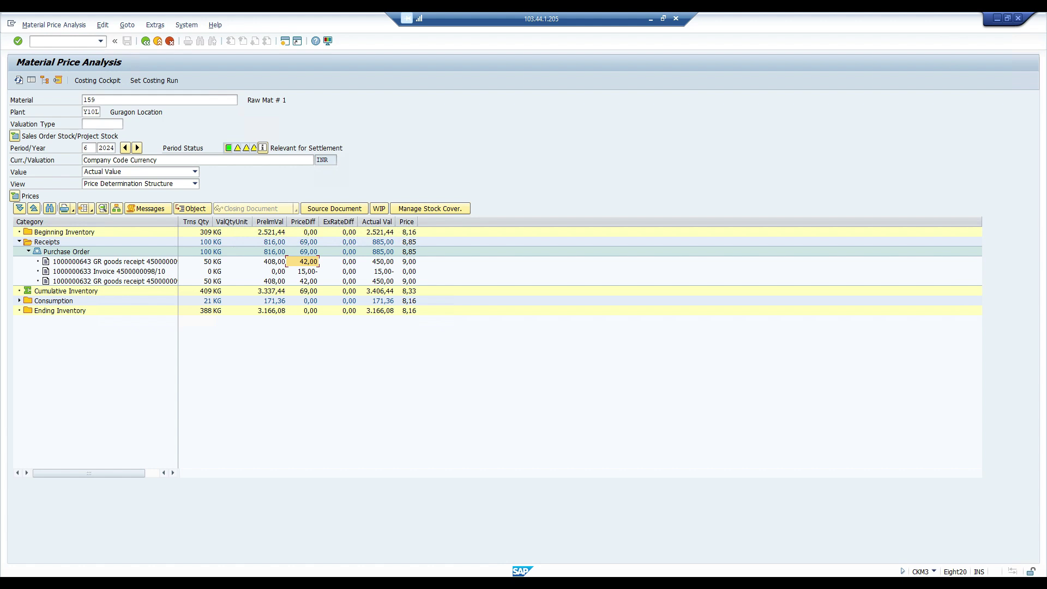
click(274, 262)
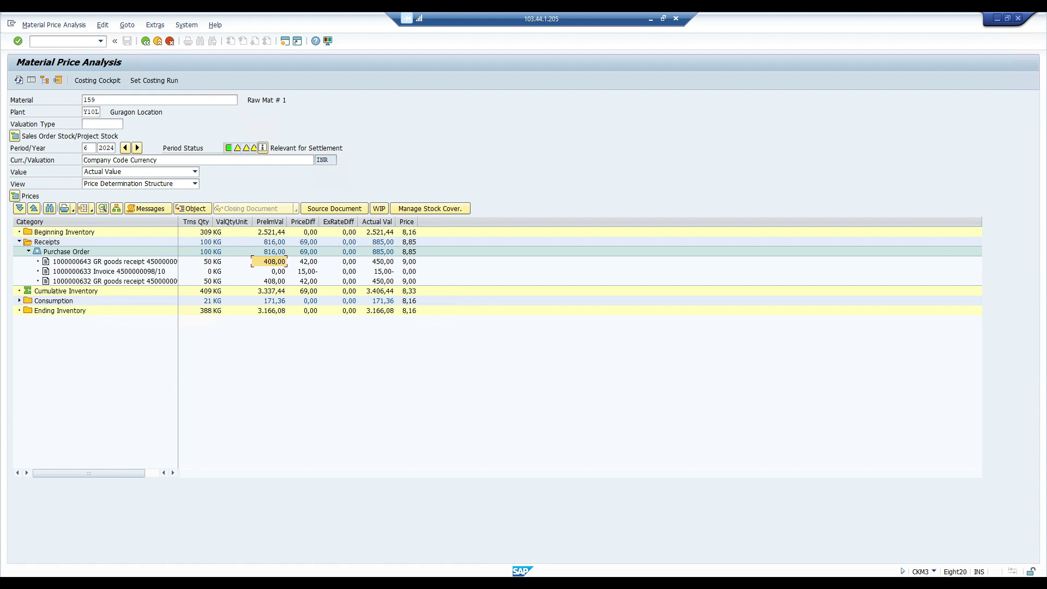
click(308, 262)
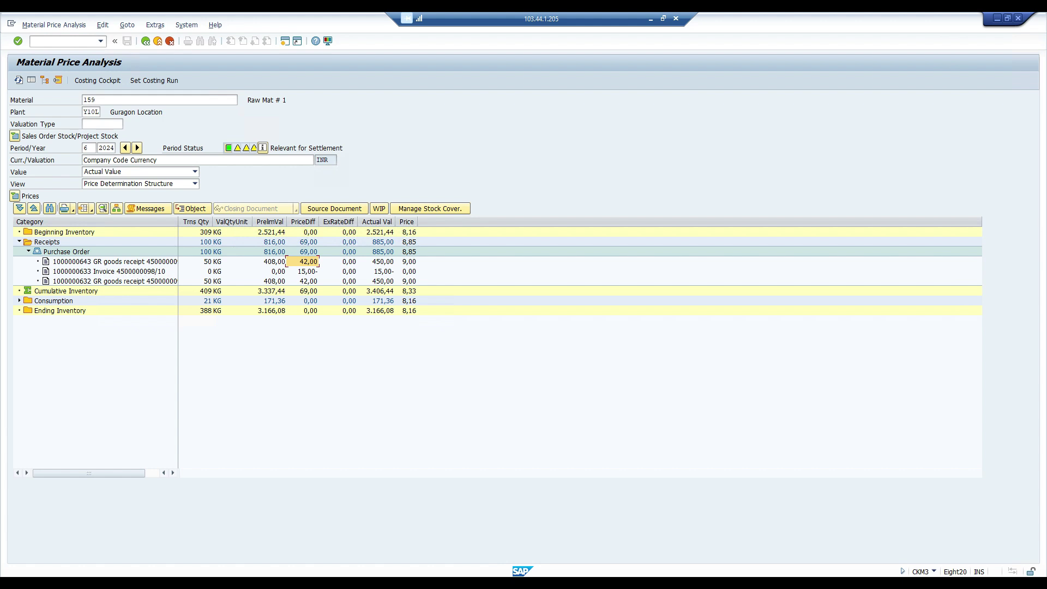
Switch to the PowerPoint presentation and review the key challenge slide on Profit & Loss, Profitability Analysis and Material ledger settlement
click(262, 583)
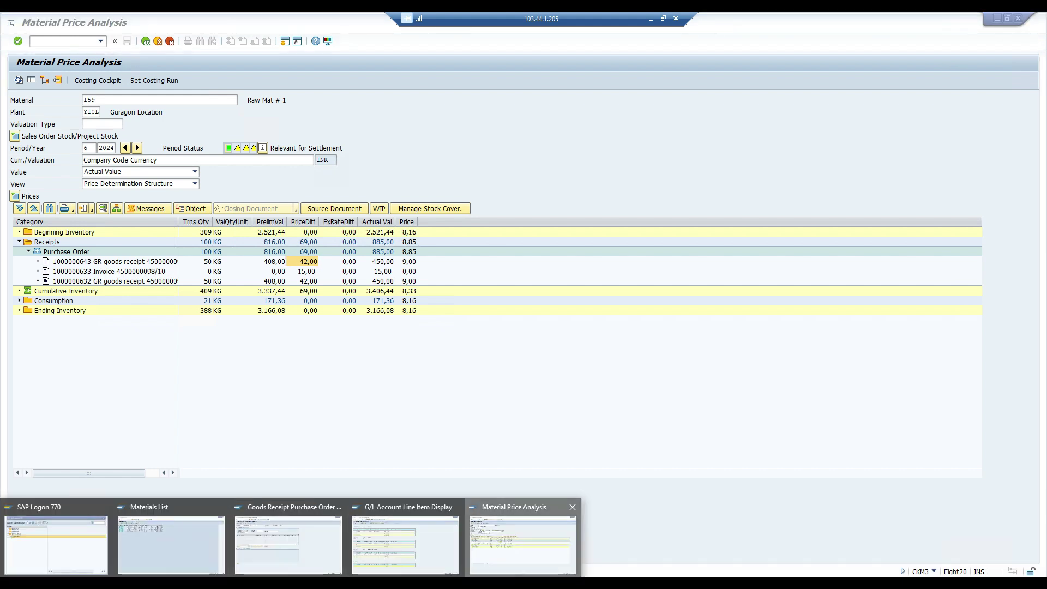
click(523, 540)
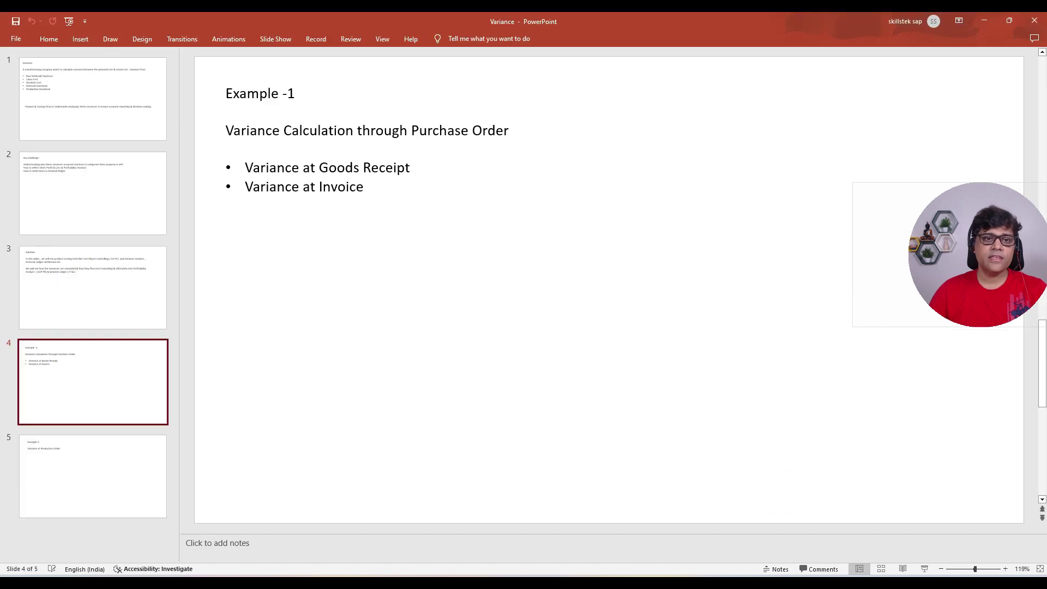
click(92, 287)
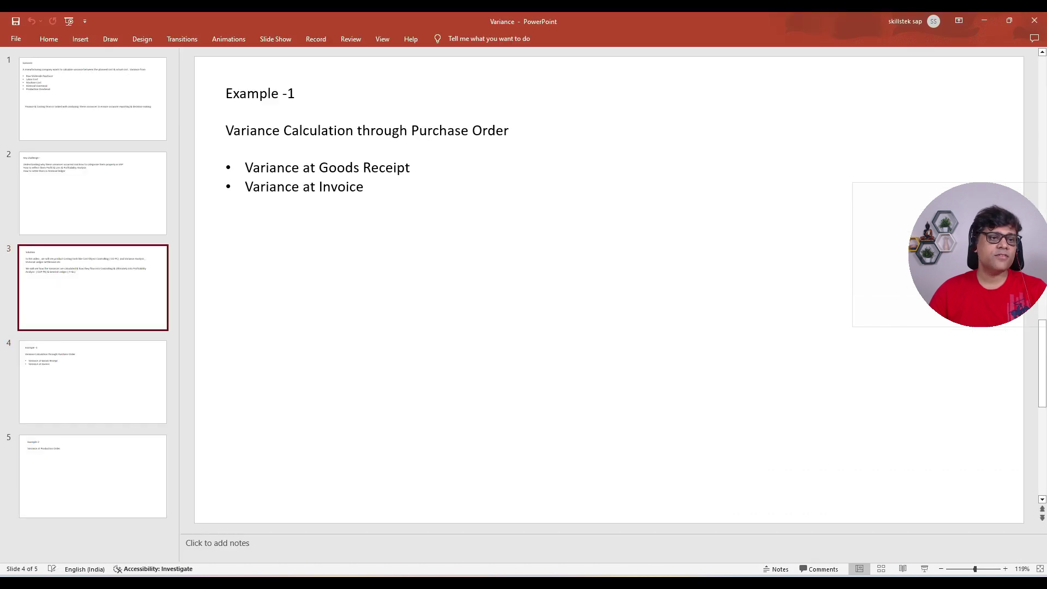
click(92, 193)
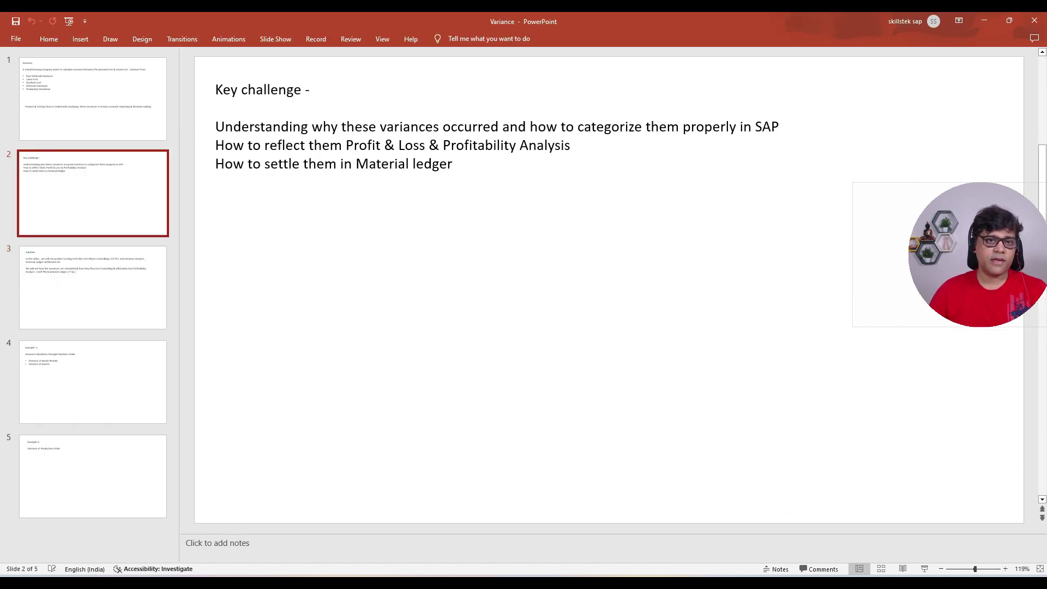
drag(346, 145, 424, 147)
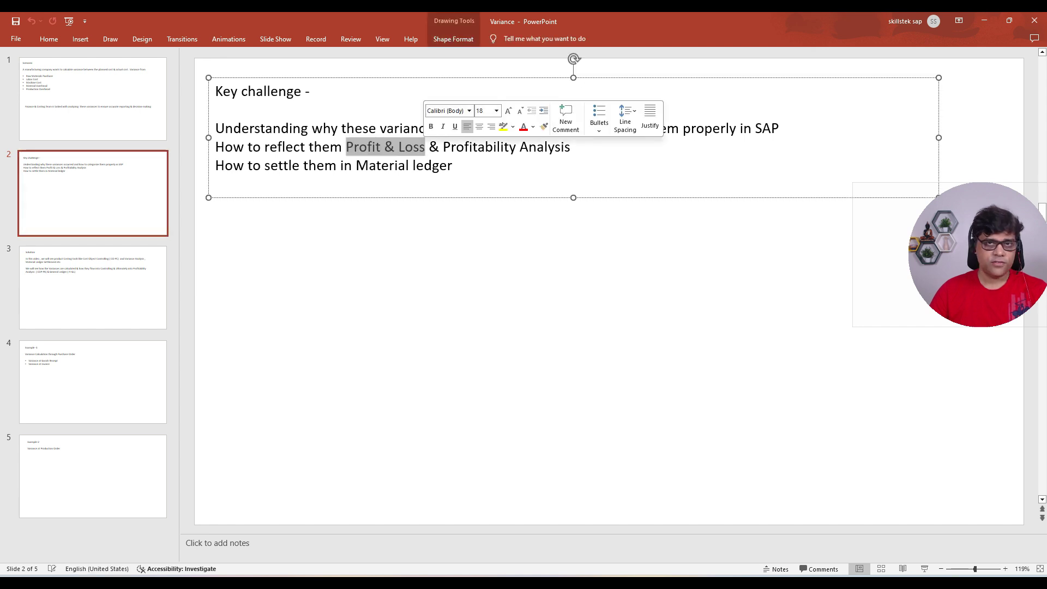
click(459, 166)
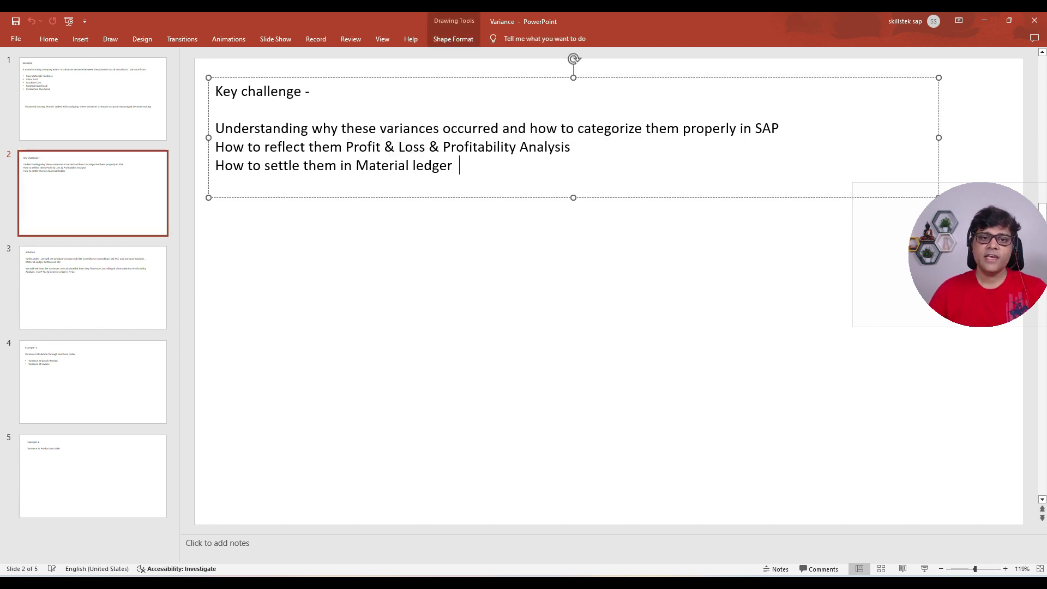
drag(459, 165, 341, 165)
click(460, 165)
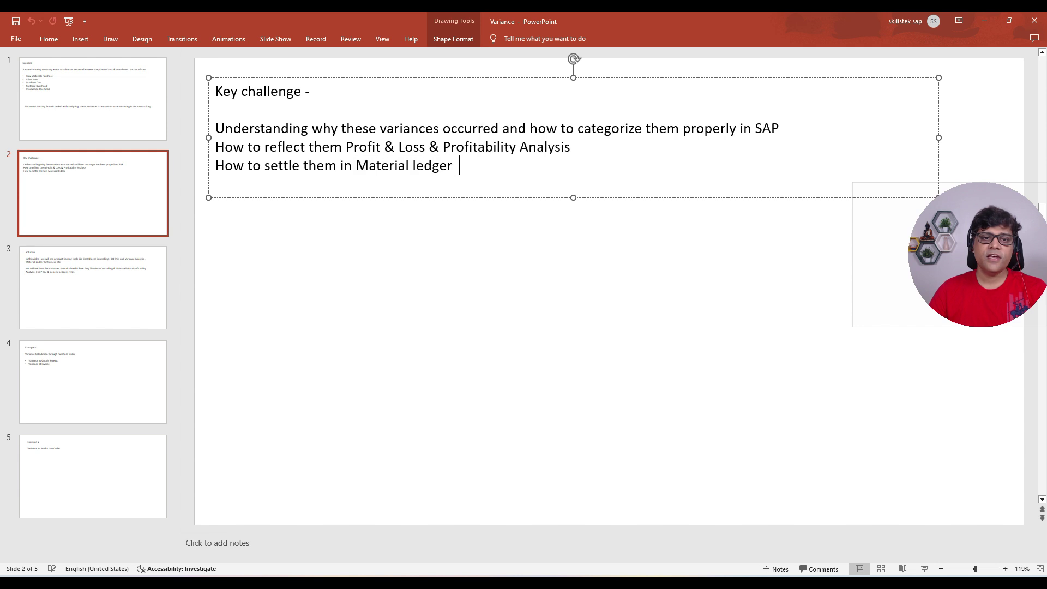
drag(574, 147, 429, 147)
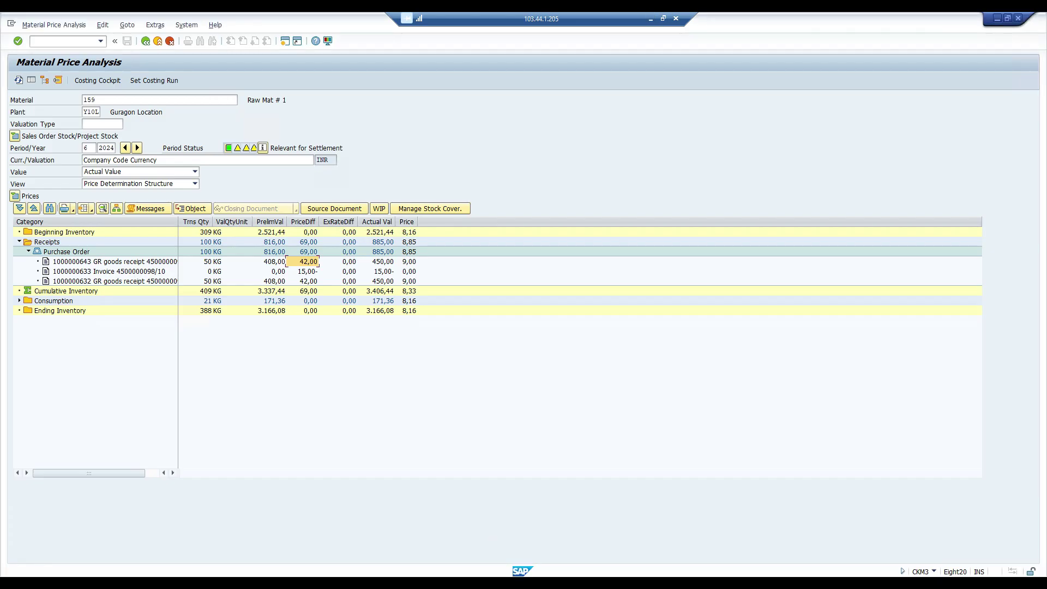
click(289, 583)
click(523, 543)
click(285, 41)
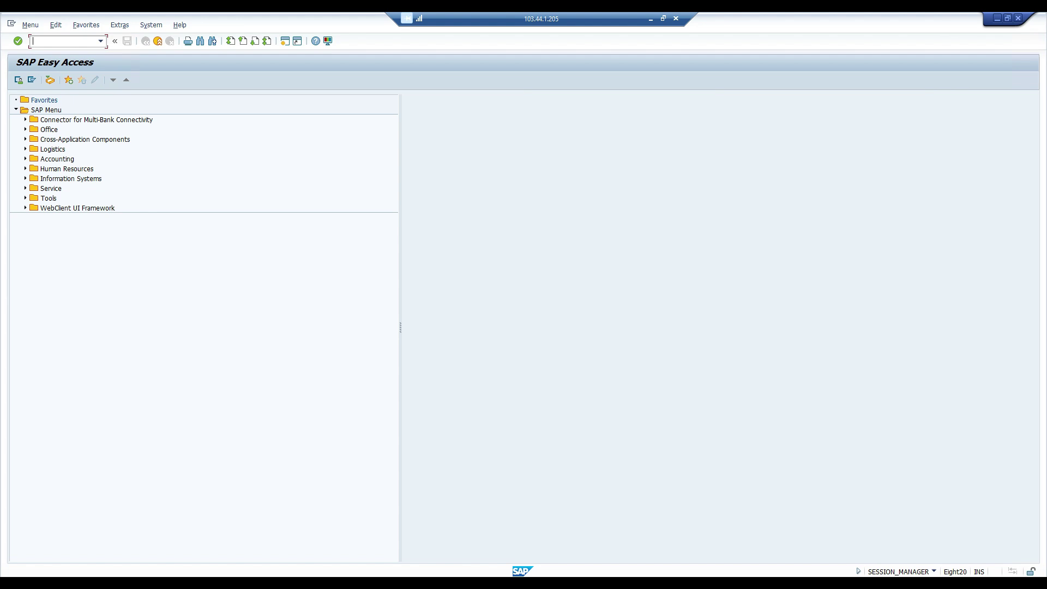
text(ke24)
key(Return)
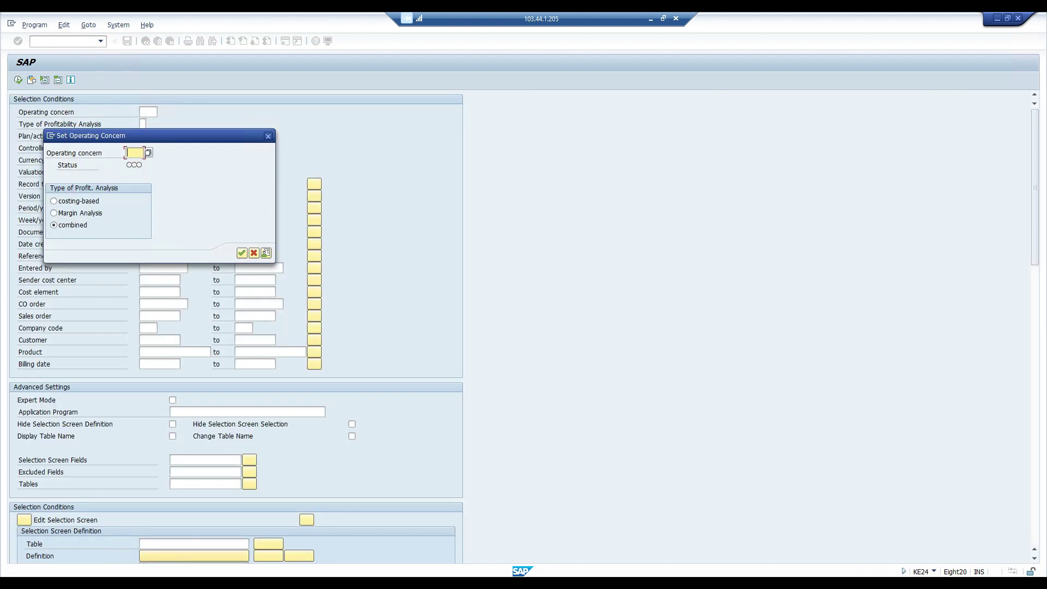
key(Escape)
key(F3)
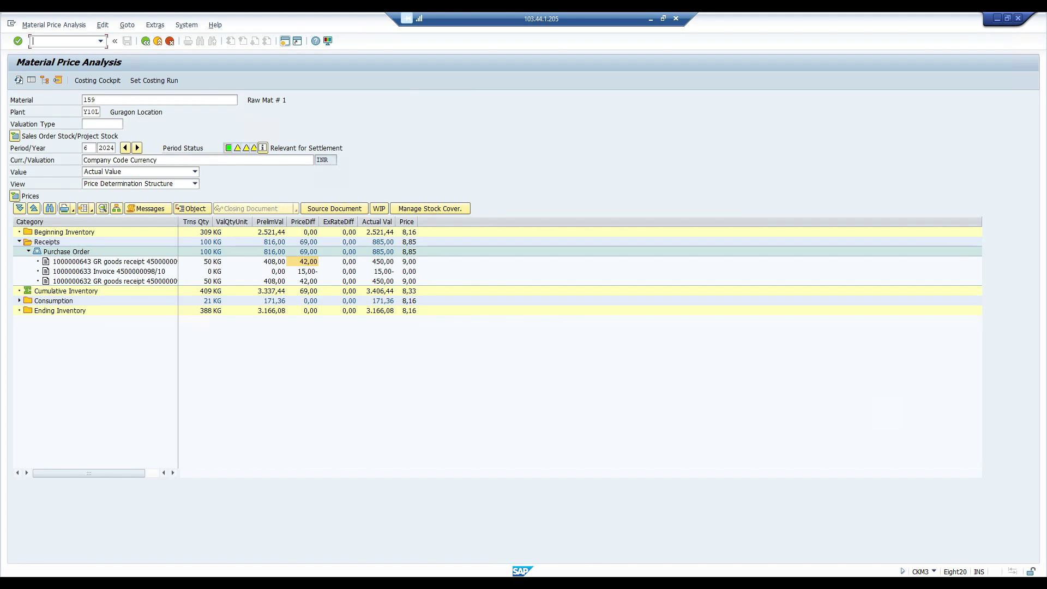
Open the Combined Profit. Analysis document among the accounting documents of the purchase price difference line item in the G/L line items
click(348, 584)
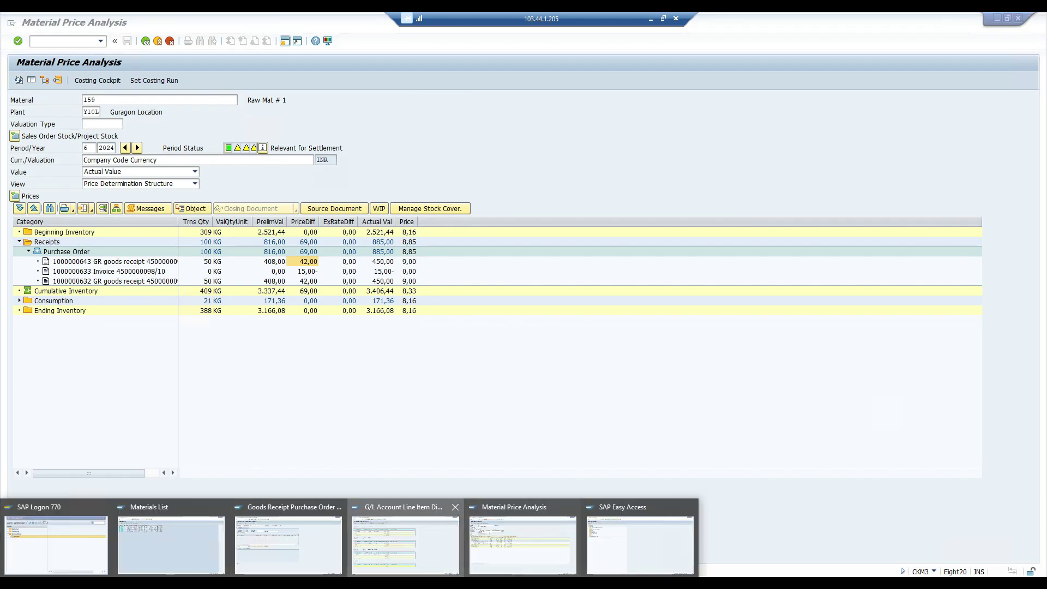
click(405, 545)
double_click(327, 387)
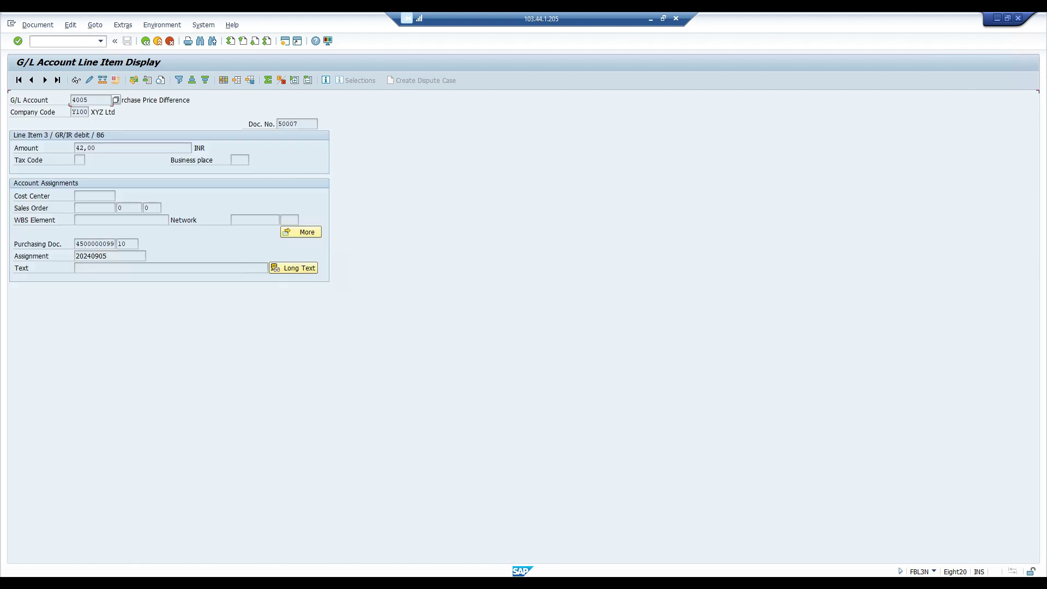
click(162, 25)
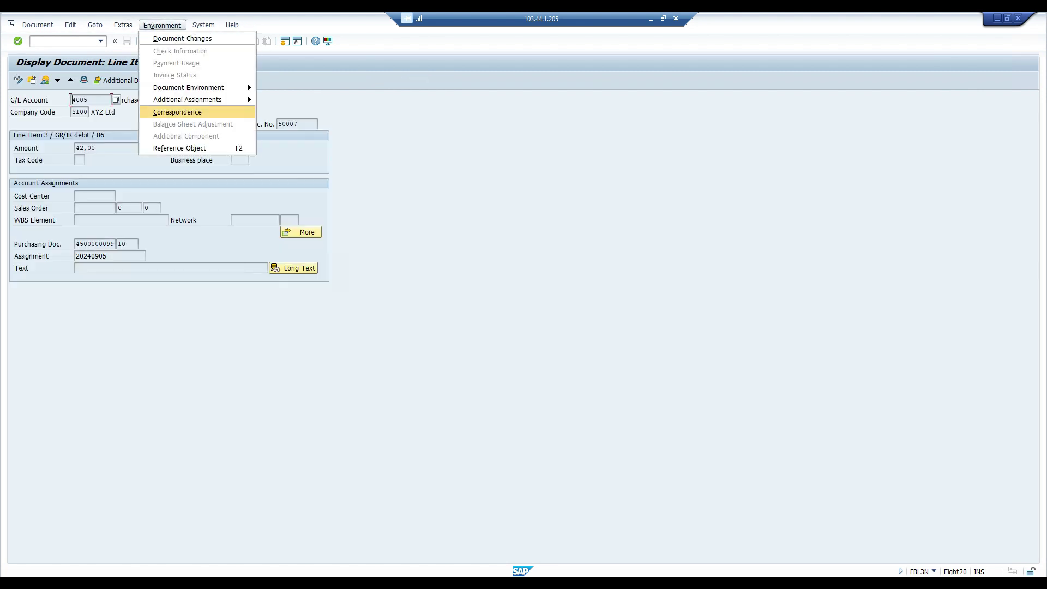
mouse_move(188, 88)
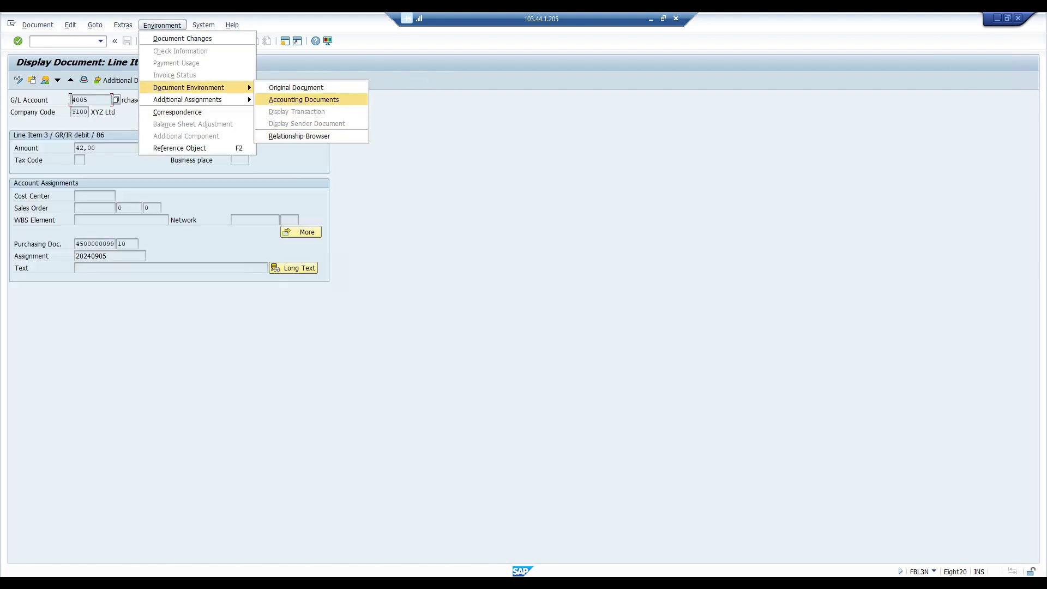
click(304, 100)
double_click(94, 176)
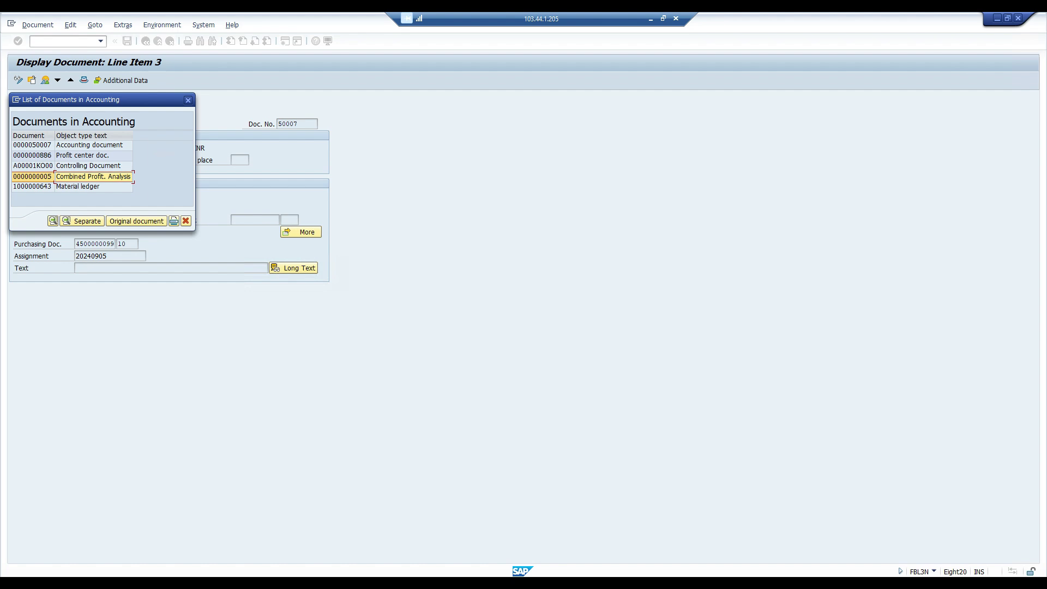
double_click(94, 177)
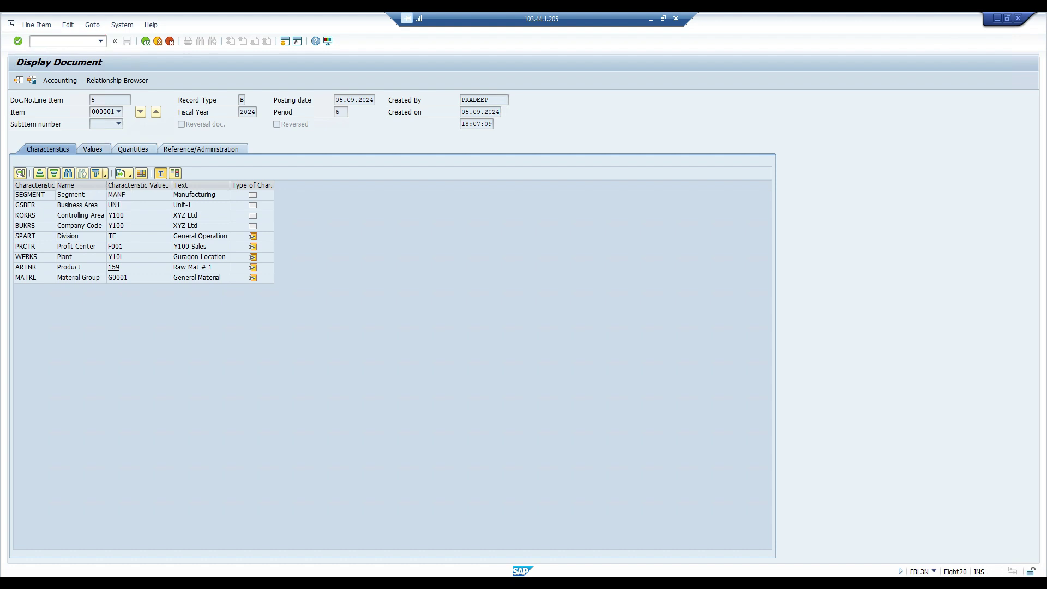
Display the values of the profitability document and examine its purchase price difference cost element
click(93, 149)
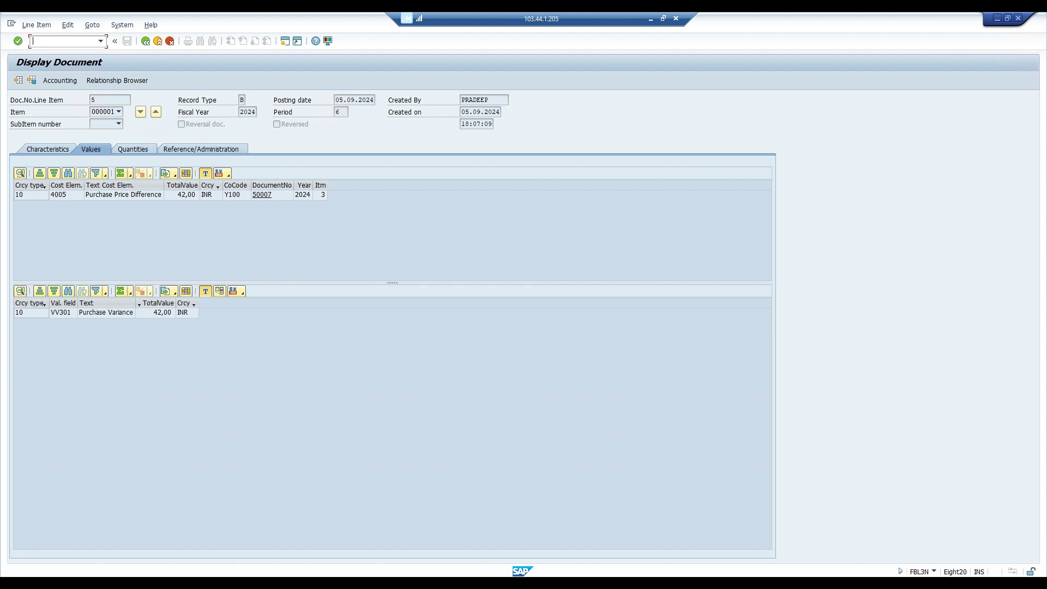
click(59, 195)
click(317, 584)
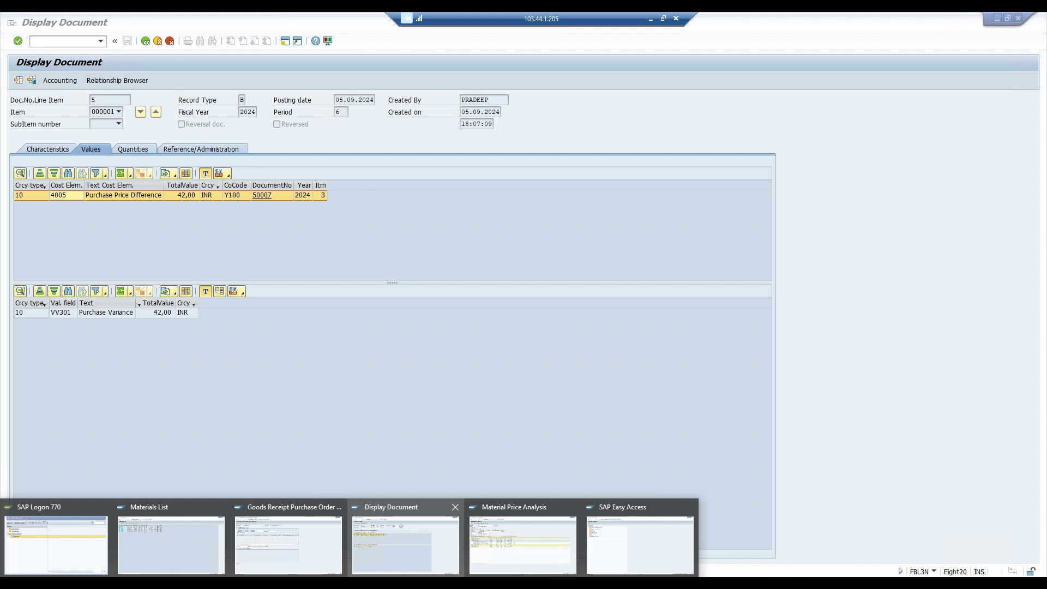
click(405, 545)
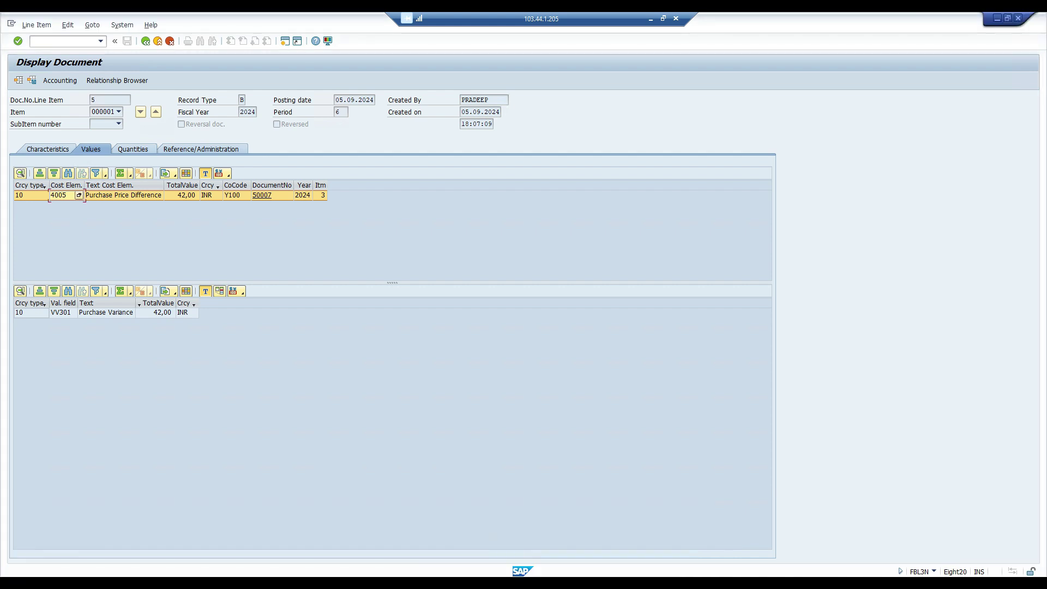
Open the G/L account line item display, transaction FBL3N, in a new session
click(285, 41)
text(FDBL)
key(BackSpace)
key(BackSpace)
key(BackSpace)
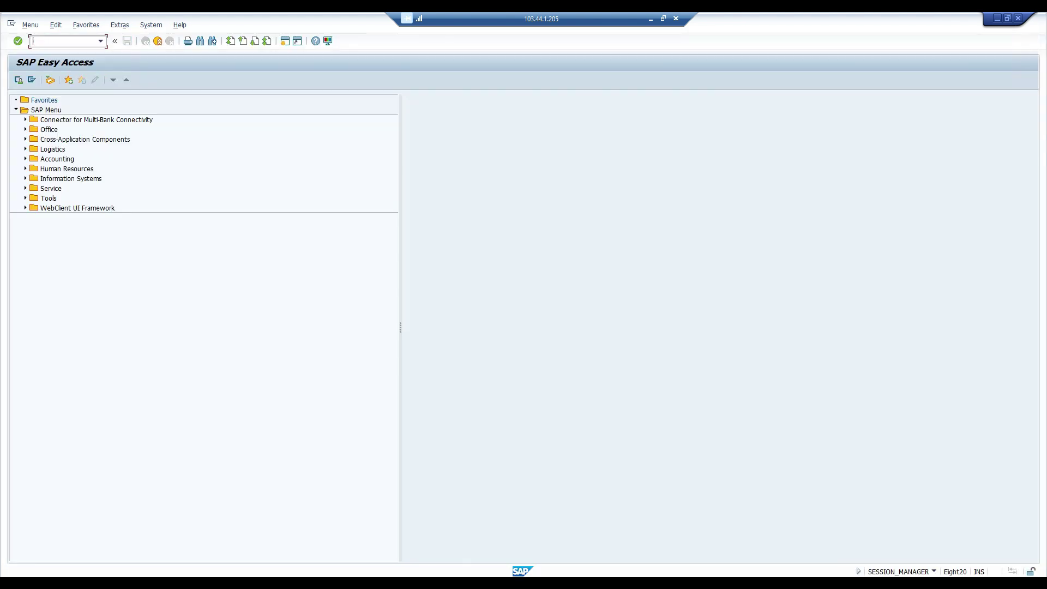
text(FBL3N)
key(Return)
List all G/L line items of company code Y100 with posting date from 05.09.2024 to 05.09.2024
click(29, 317)
click(159, 328)
key(F4)
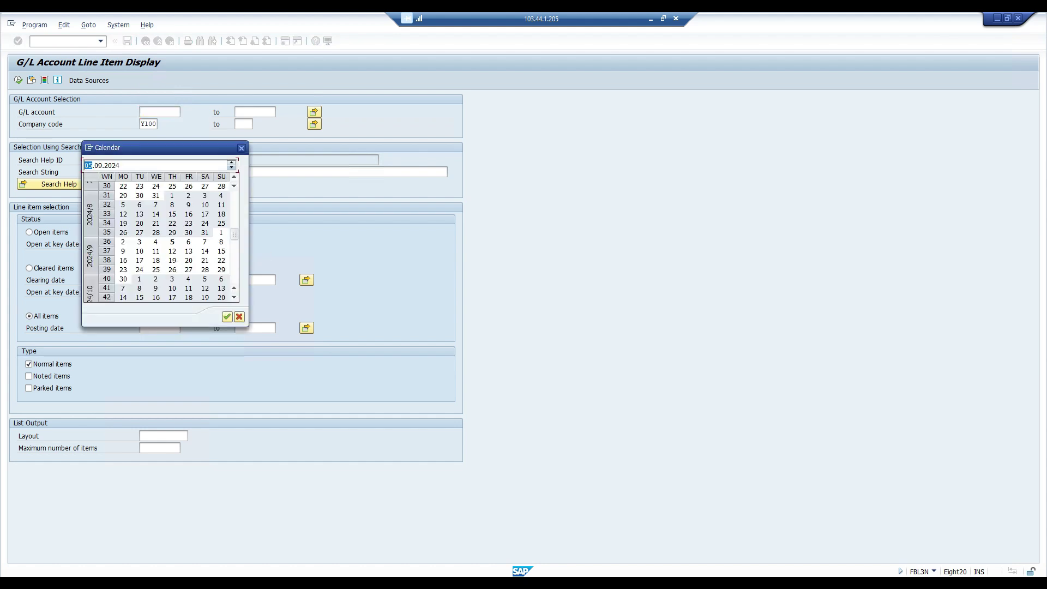
key(Return)
key(Tab)
text(05.09.2024)
click(18, 80)
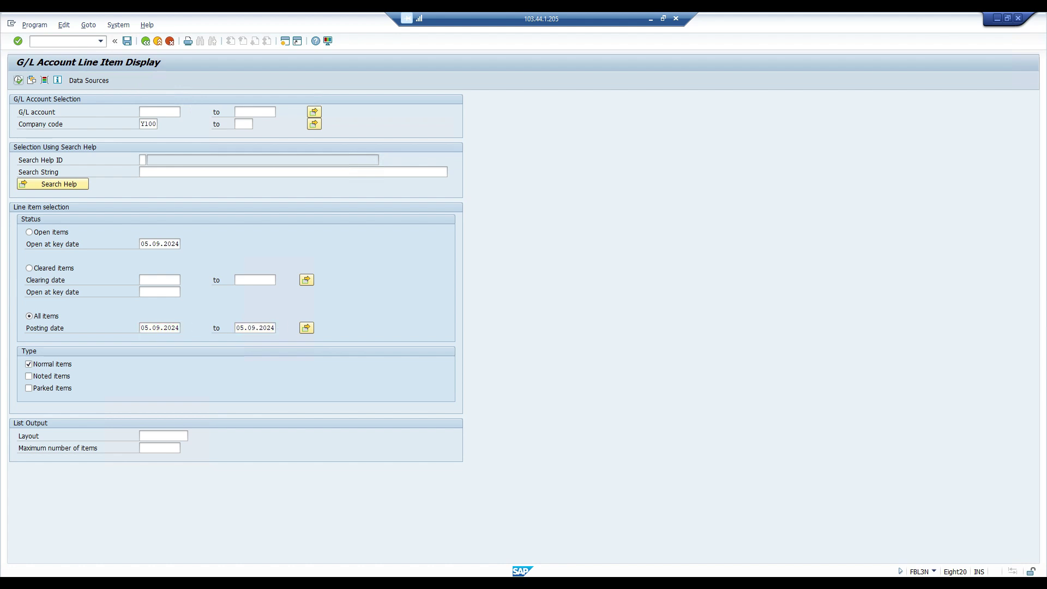
Return to the profitability document and examine the Purchase Variance value field VV301
click(115, 334)
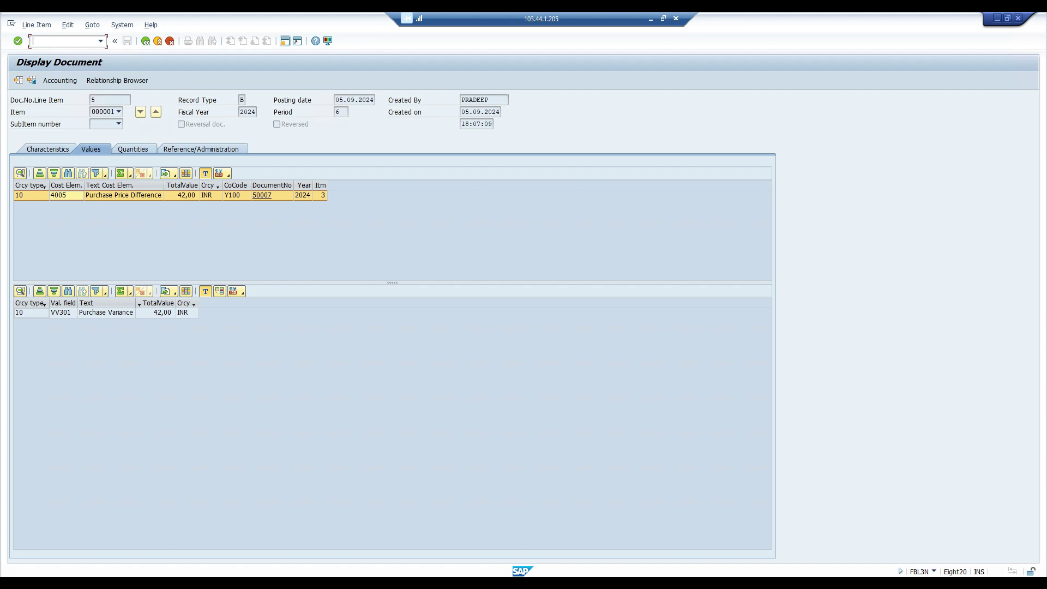
click(62, 313)
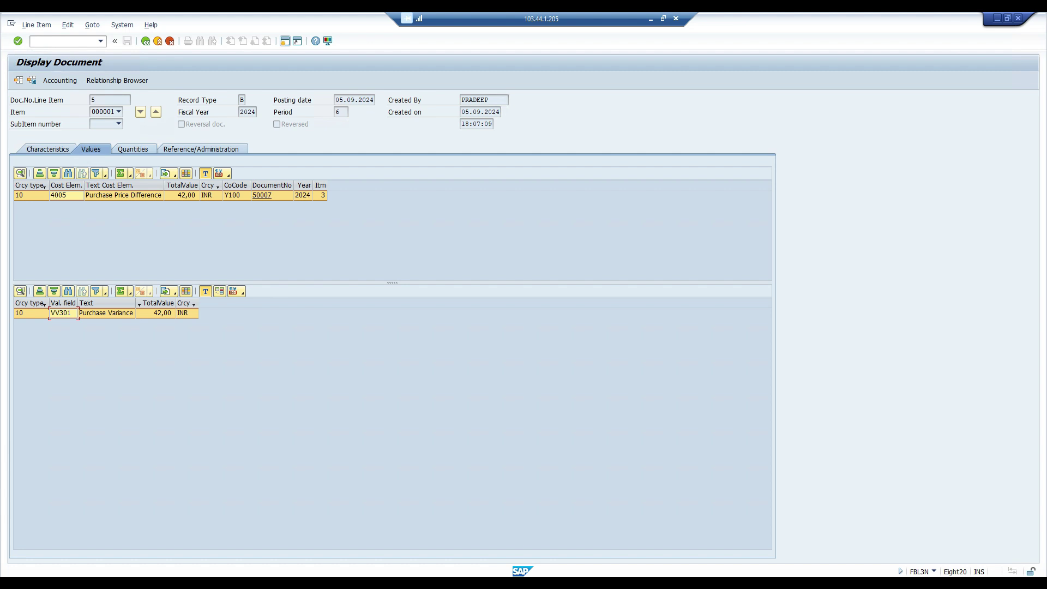
Start the incoming invoice, transaction miro, in the goods receipt session and enter the copied purchase order number as its reference
key(alt+Tab)
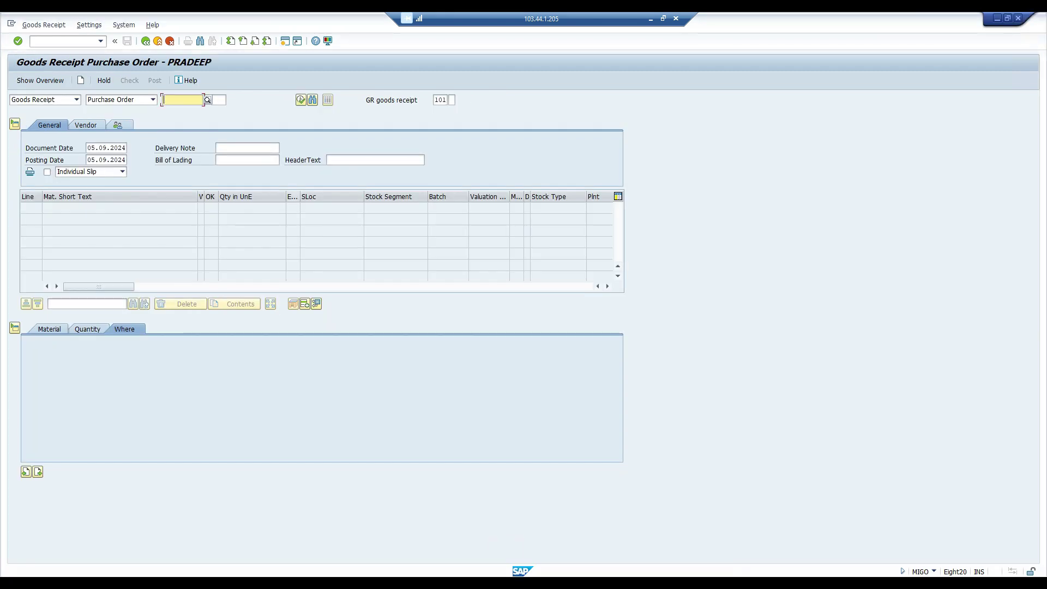
key(alt+Tab)
text(/nmiro)
key(Return)
click(225, 148)
key(ctrl+v)
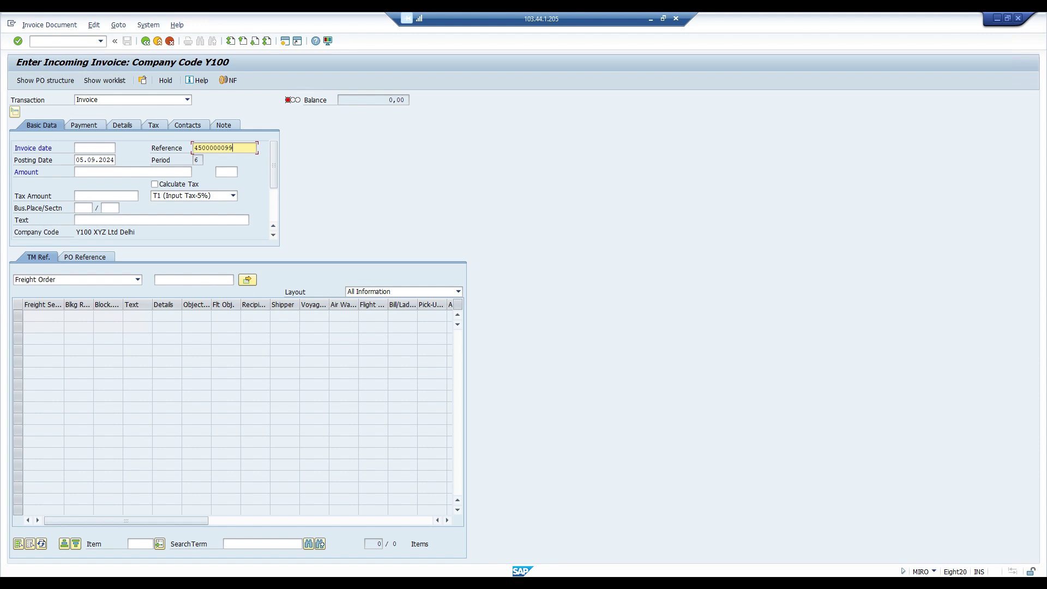
Set the invoice date to 05.09.2024 and enable automatic tax calculation
click(95, 148)
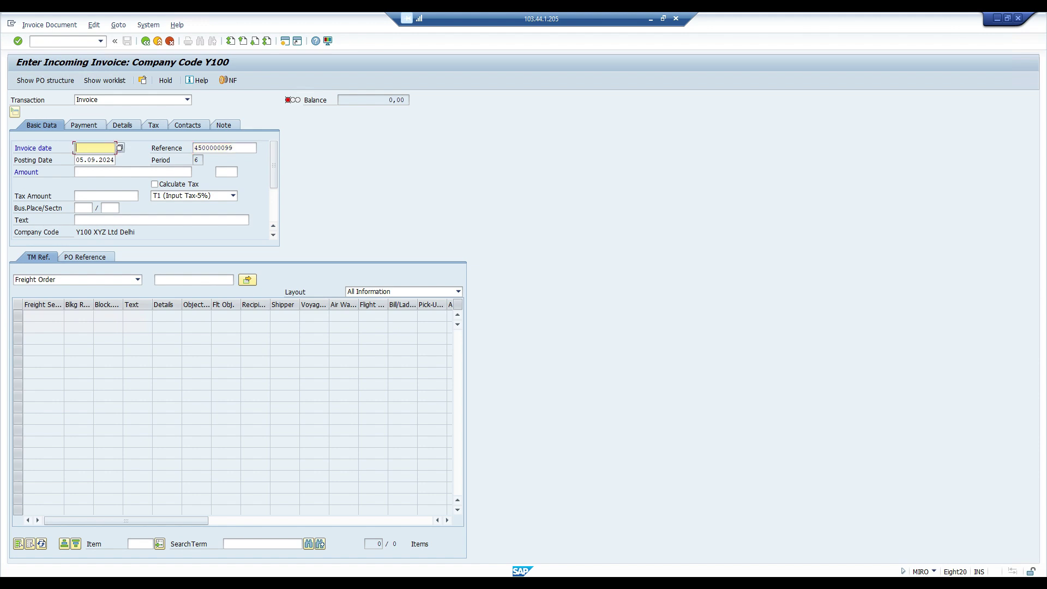
key(F4)
key(F4)
key(Return)
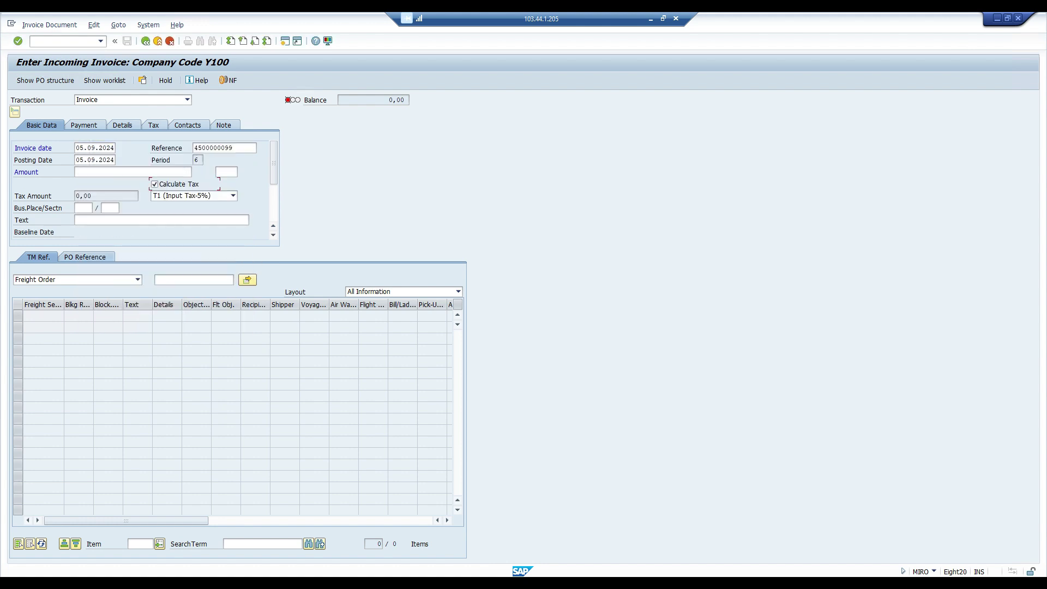
Reference the invoice to the copied purchase order number and adopt its goods/service items
click(85, 257)
click(170, 280)
key(ctrl+v)
key(Return)
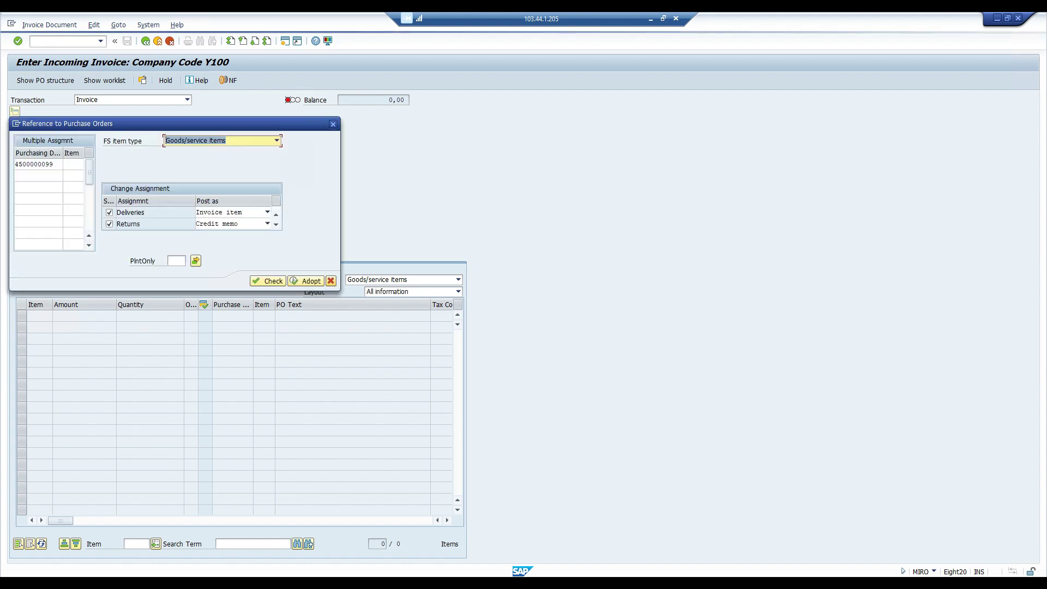
key(F8)
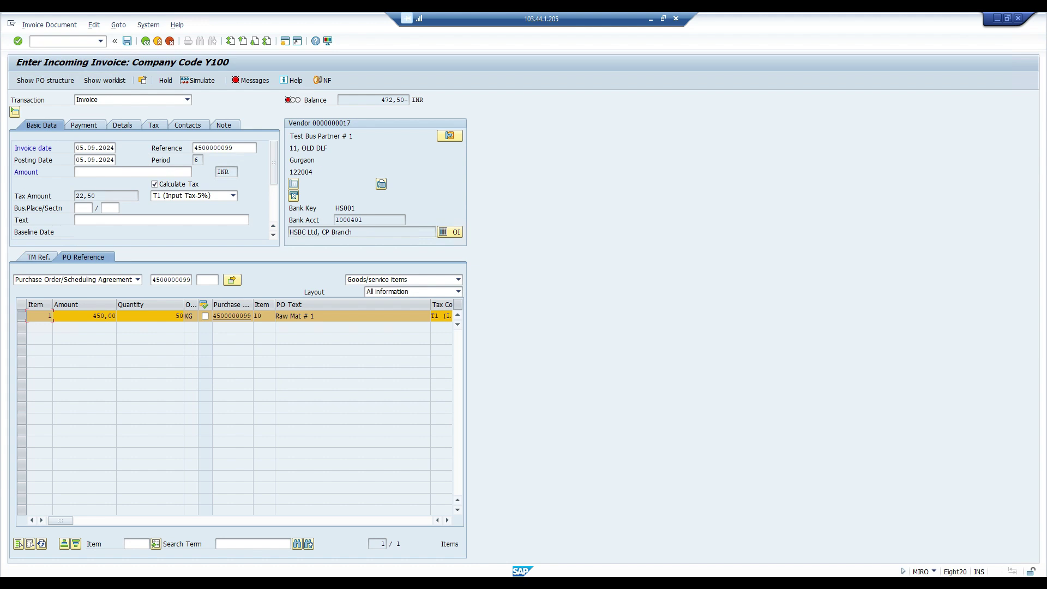
Switch to the Excel sheet and fill in an Invoice row in row 12 with quantity 50 and rate 8.6
click(651, 19)
click(422, 324)
click(352, 259)
click(318, 259)
text(50)
key(Tab)
key(Tab)
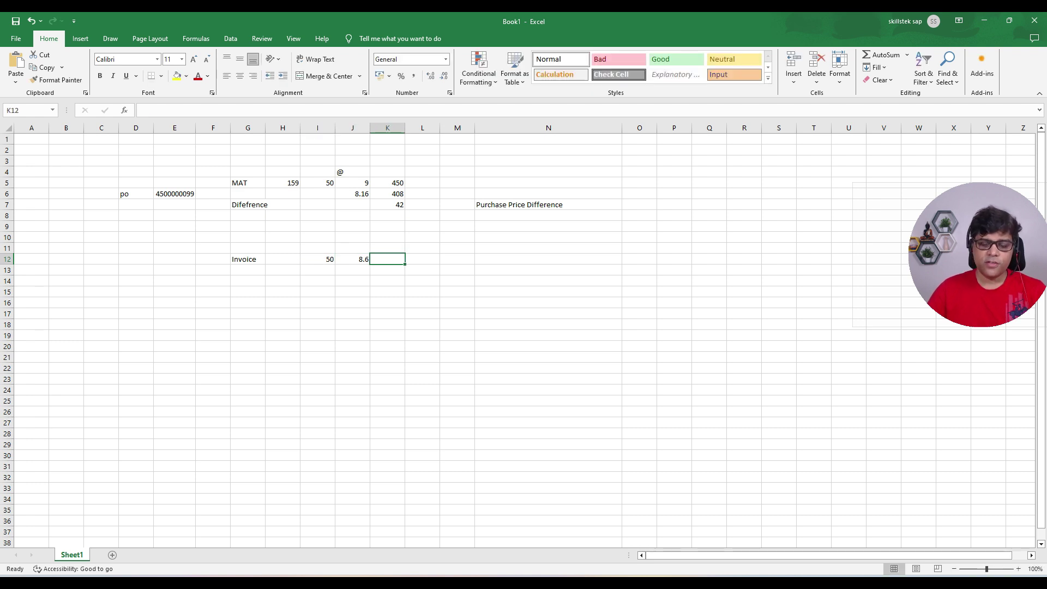
Calculate the invoice amount in cell K12 with the formula =I12*J12
text(=)
click(317, 259)
text(*)
click(352, 259)
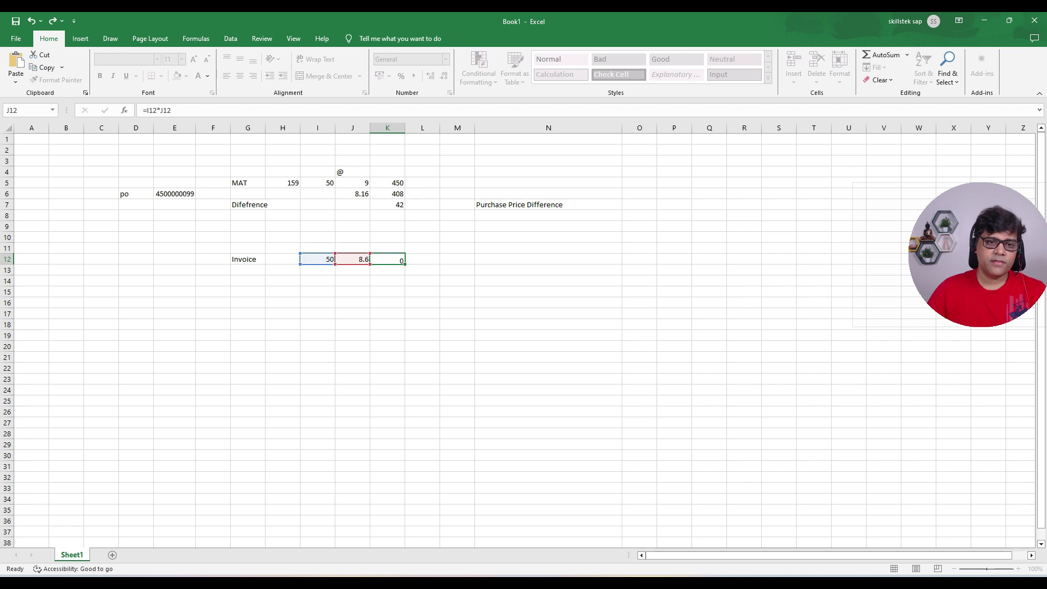
key(Return)
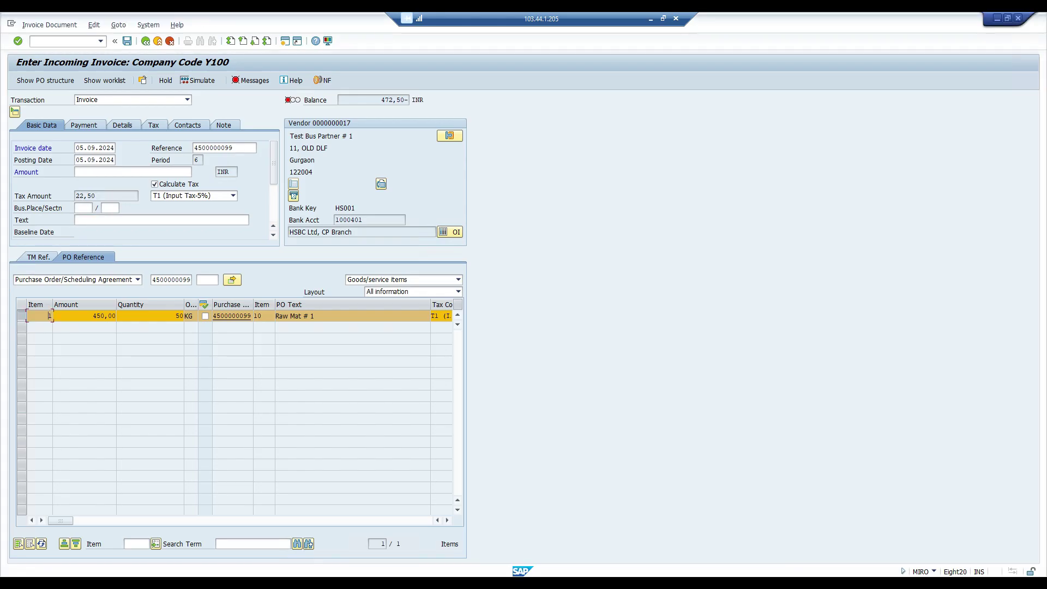
Return to the incoming invoice and set the amount of the Raw Mat # 1 item to 430
click(22, 316)
key(Tab)
text(430)
key(Tab)
key(shift+Tab)
key(Return)
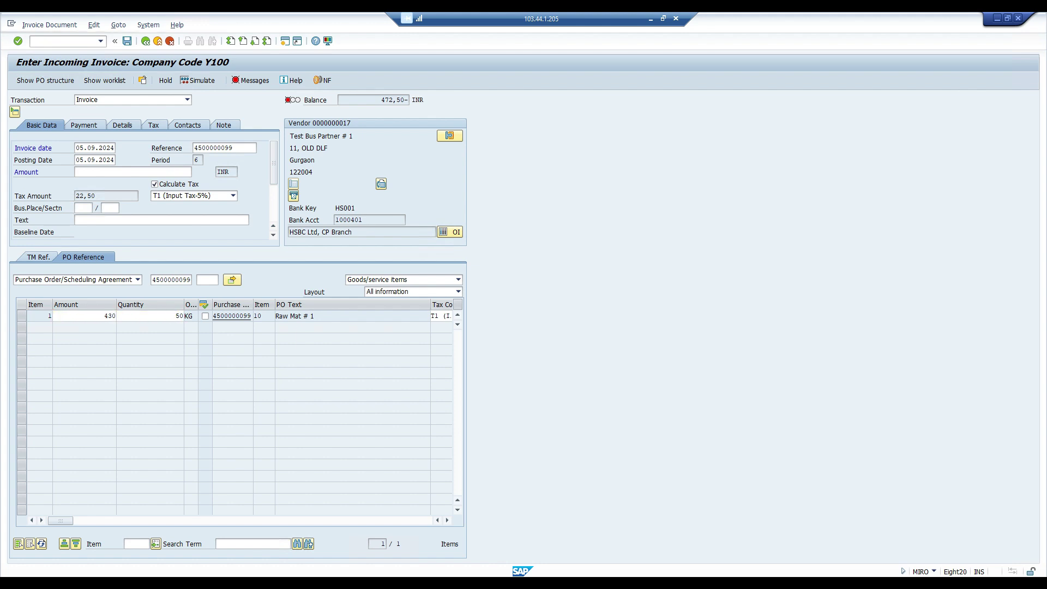
Set the invoice's payment baseline date to 05.09.2024 and return to its basic data
key(Return)
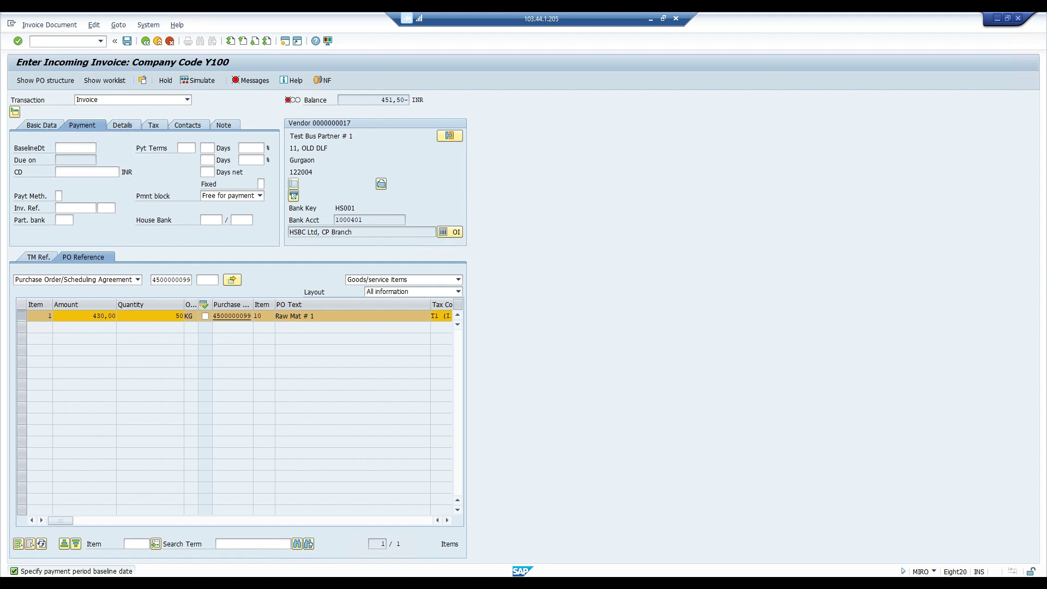
key(F4)
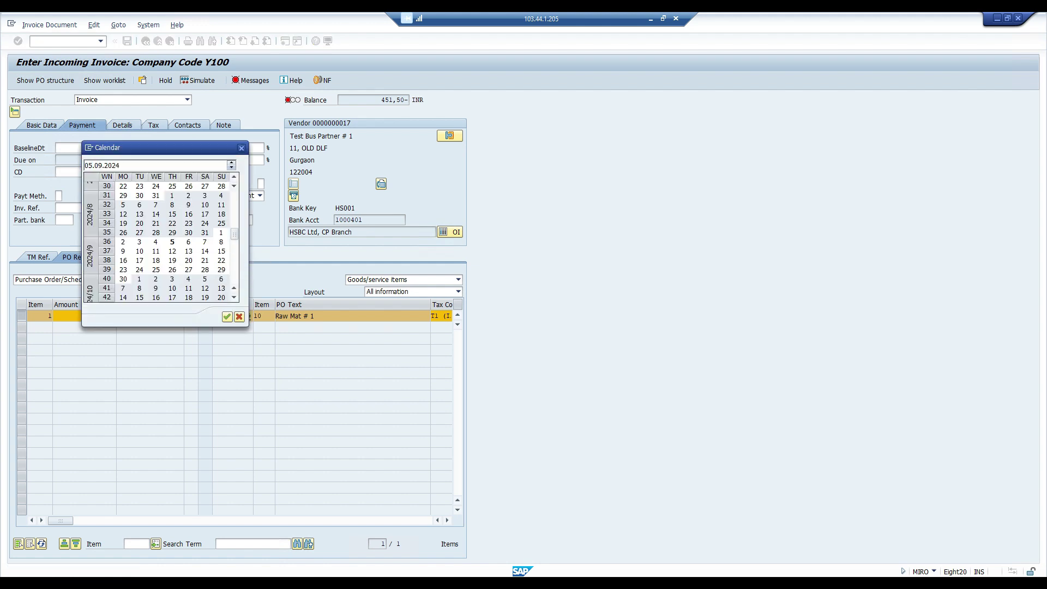
click(42, 126)
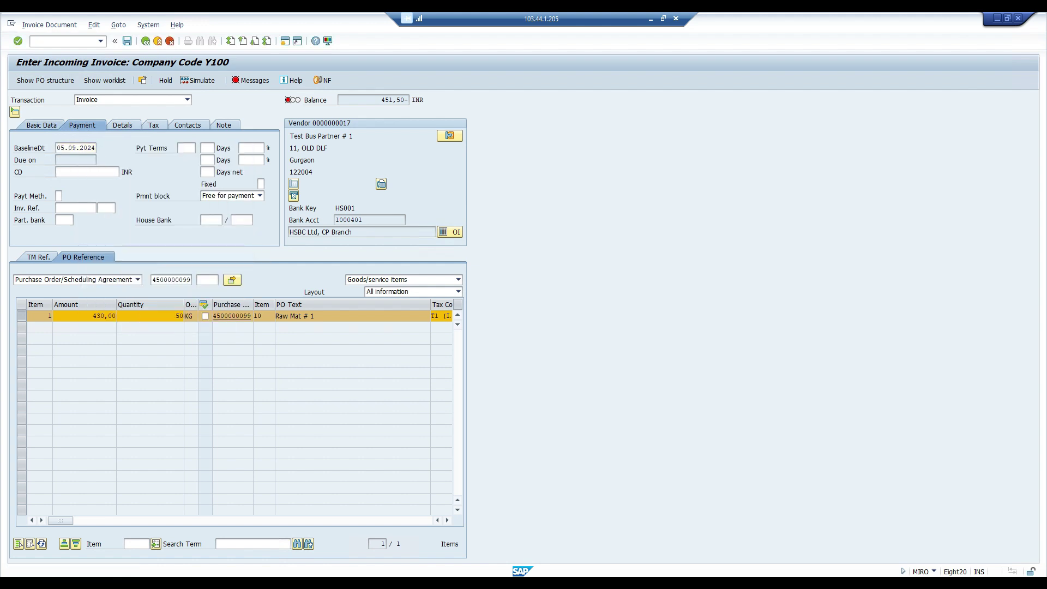
key(Return)
Assign the only listed business place to the incoming invoice's basic data
click(83, 208)
click(97, 208)
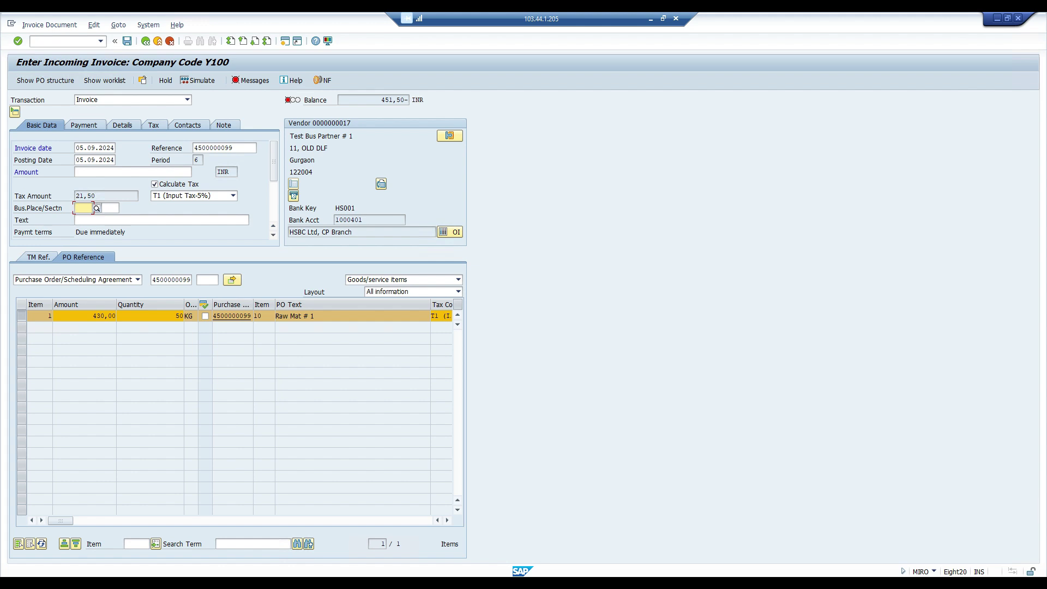
key(F4)
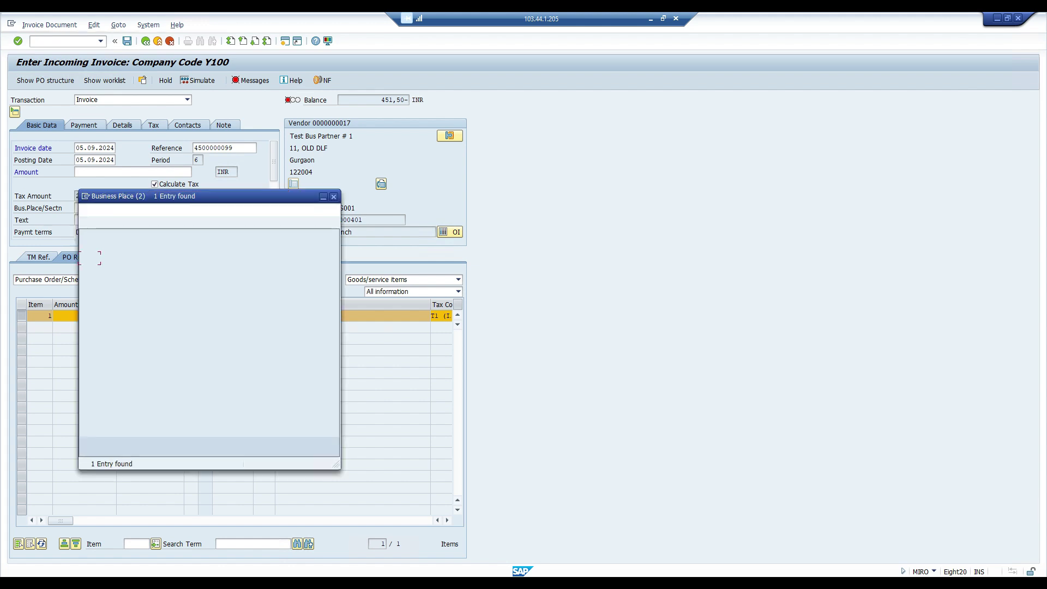
double_click(111, 258)
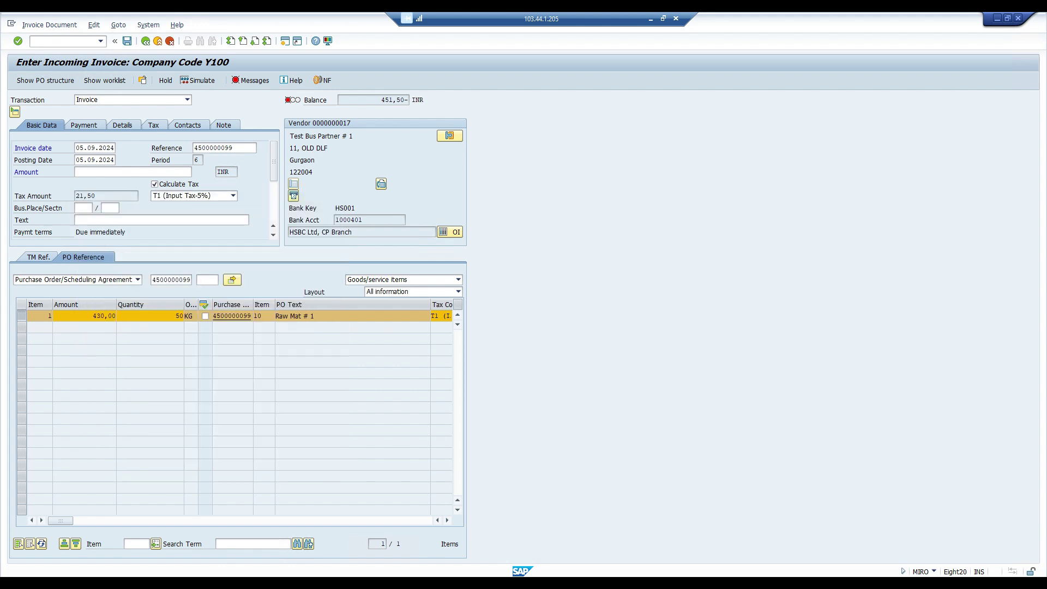
Set the gross invoice amount to 451,50 INR and post the invoice
text(451.50)
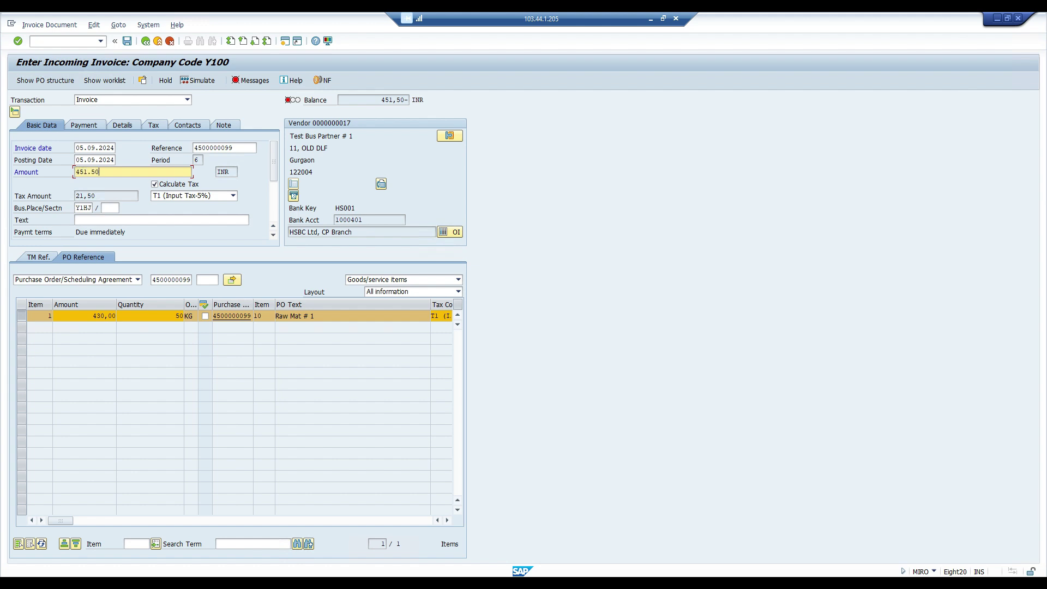
key(Return)
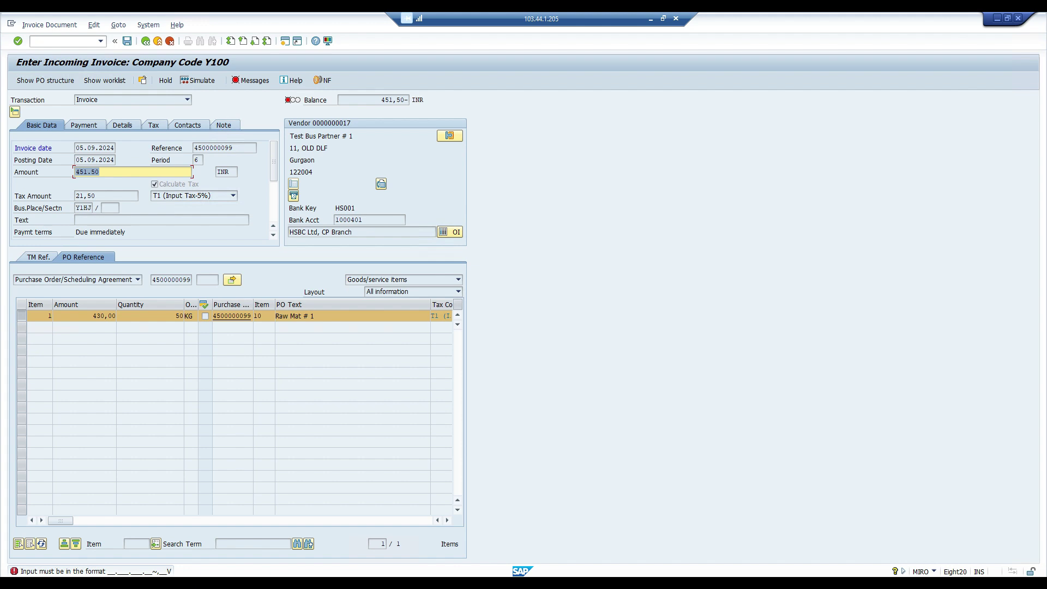
key(BackSpace)
text(451,50)
key(Return)
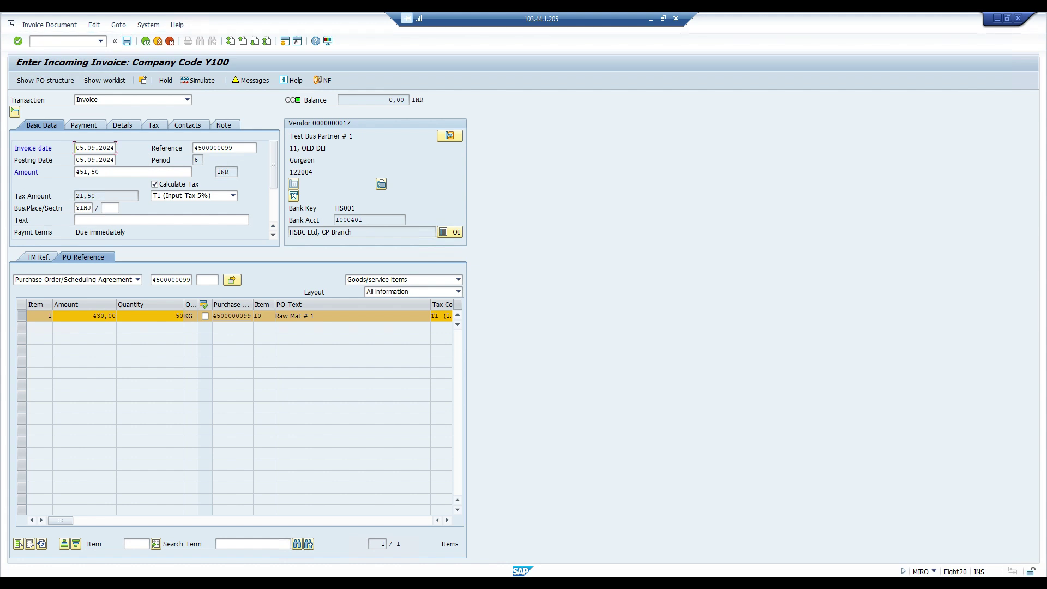
Close the earlier profitability document session and refresh the G/L account line item display
mouse_move(171, 572)
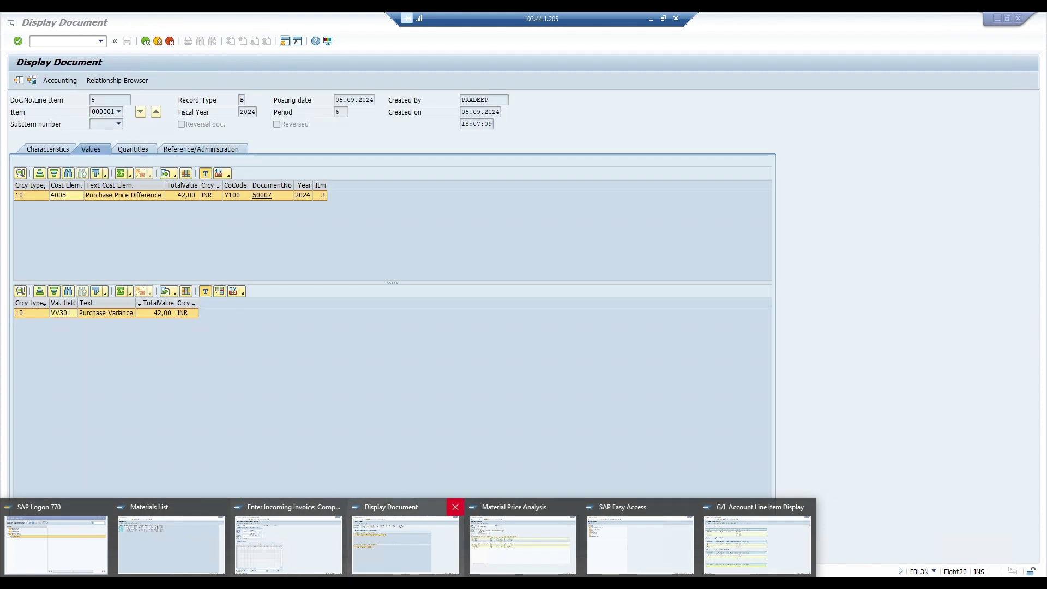
click(456, 508)
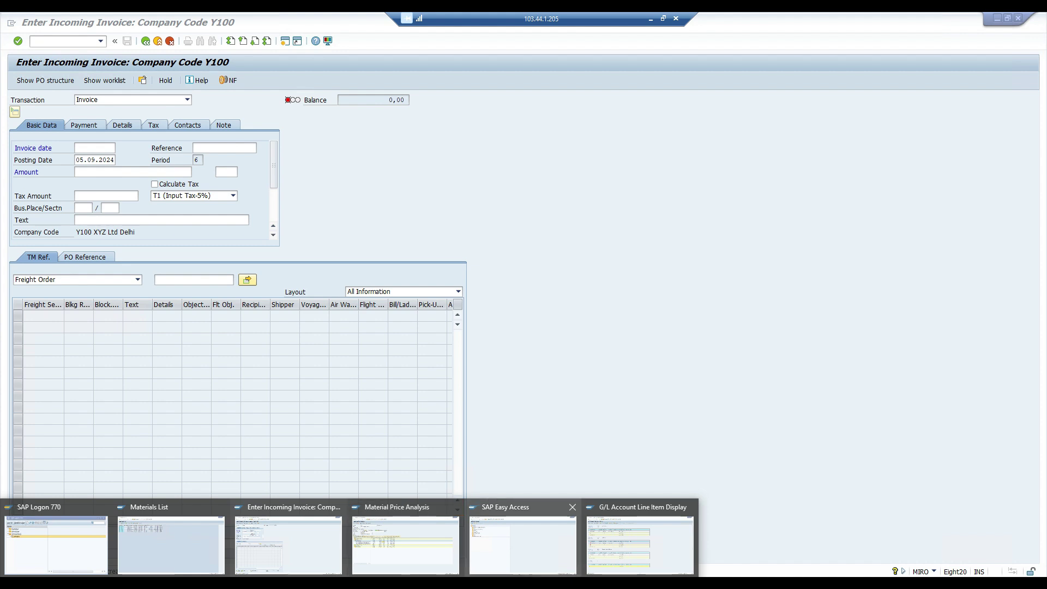
click(641, 543)
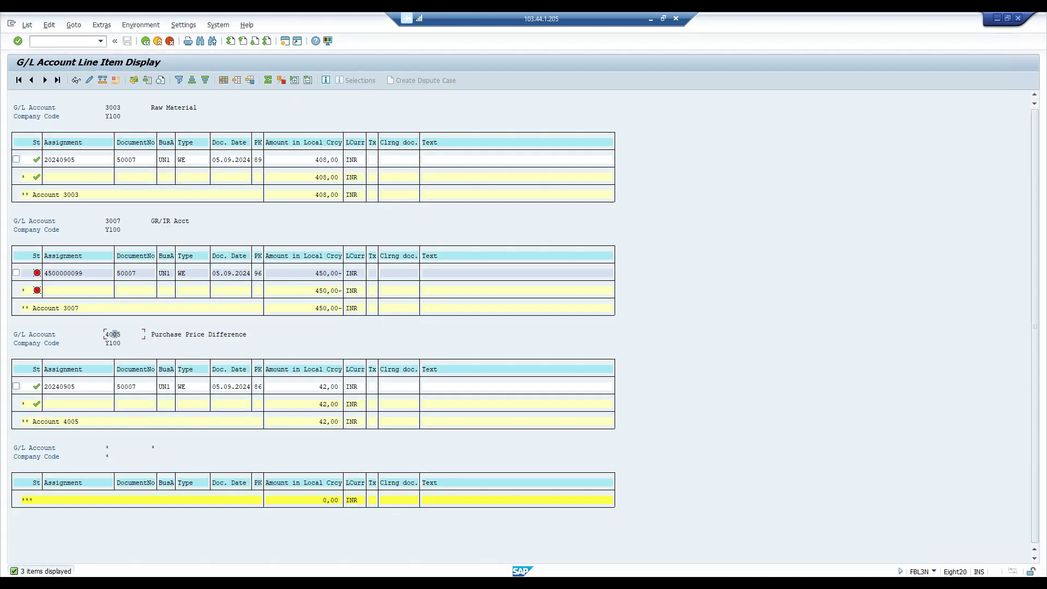
click(27, 26)
click(43, 51)
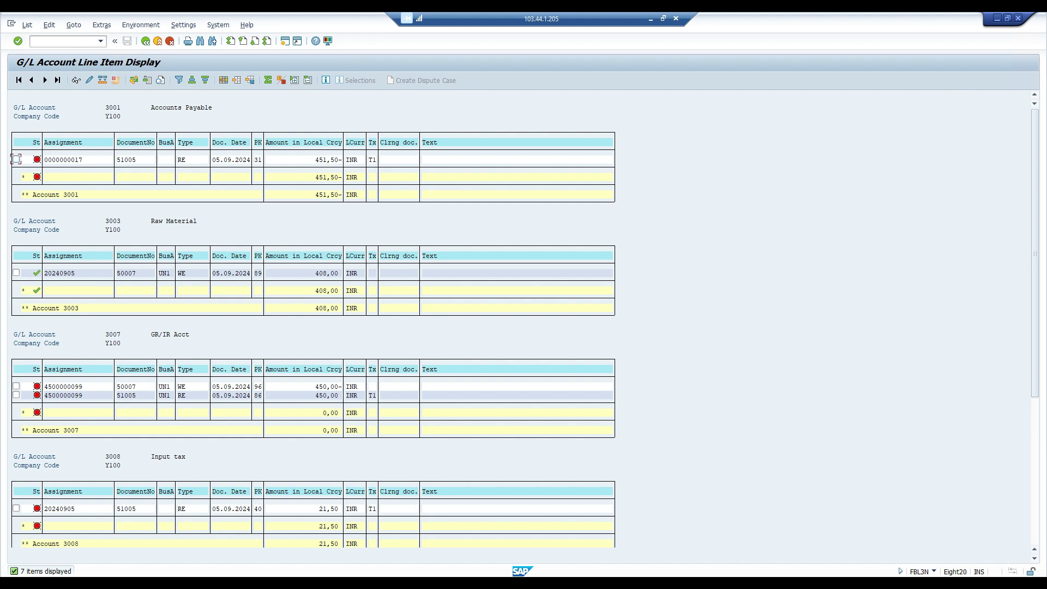
Examine the Purchase Price Difference account's goods receipt and invoice line amounts and their balance
scroll(313, 328, down, 3)
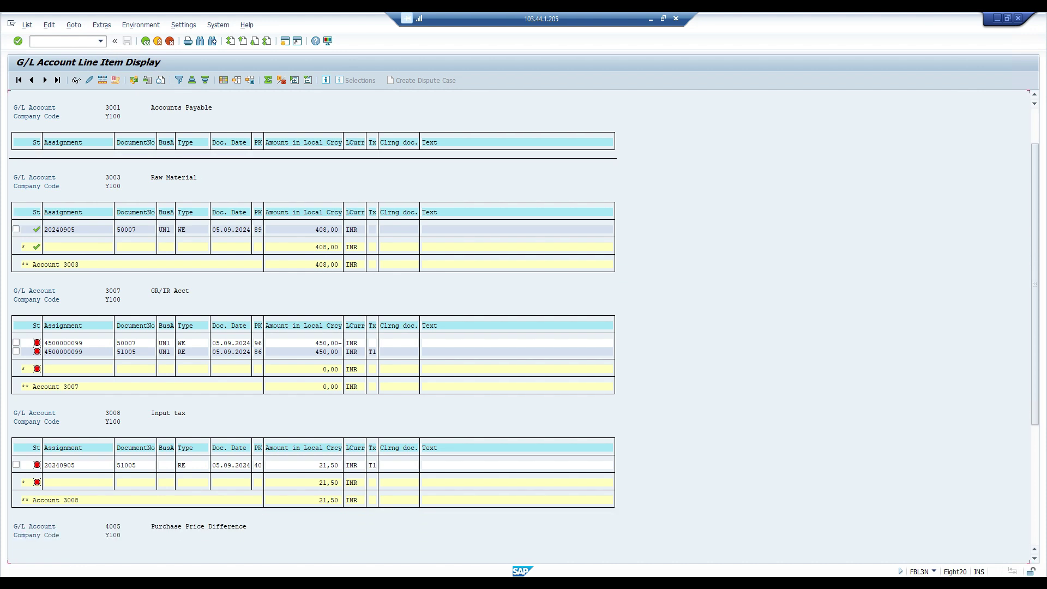
scroll(314, 327, down, 5)
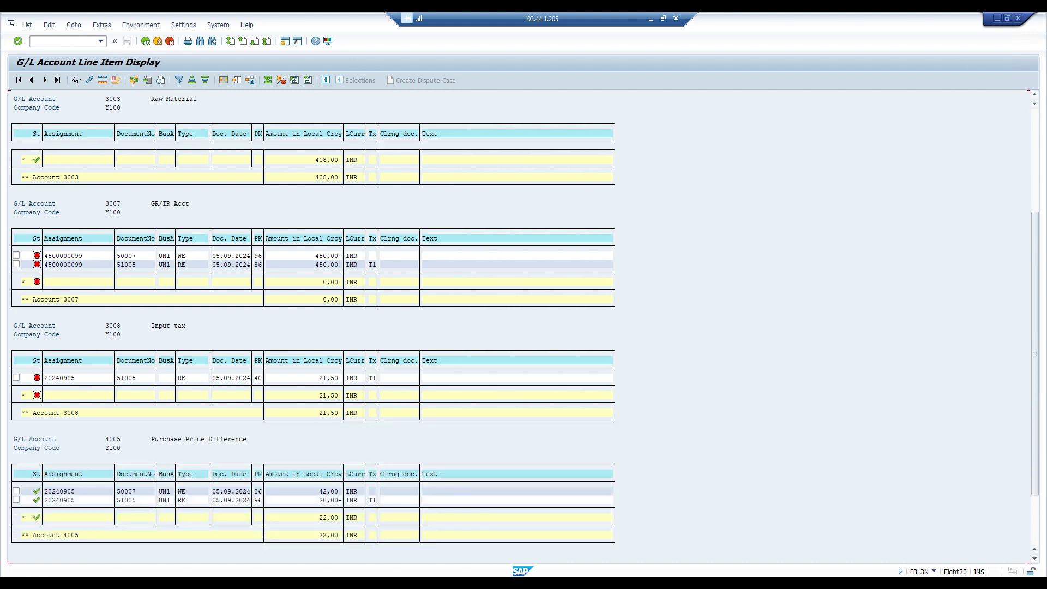
click(323, 482)
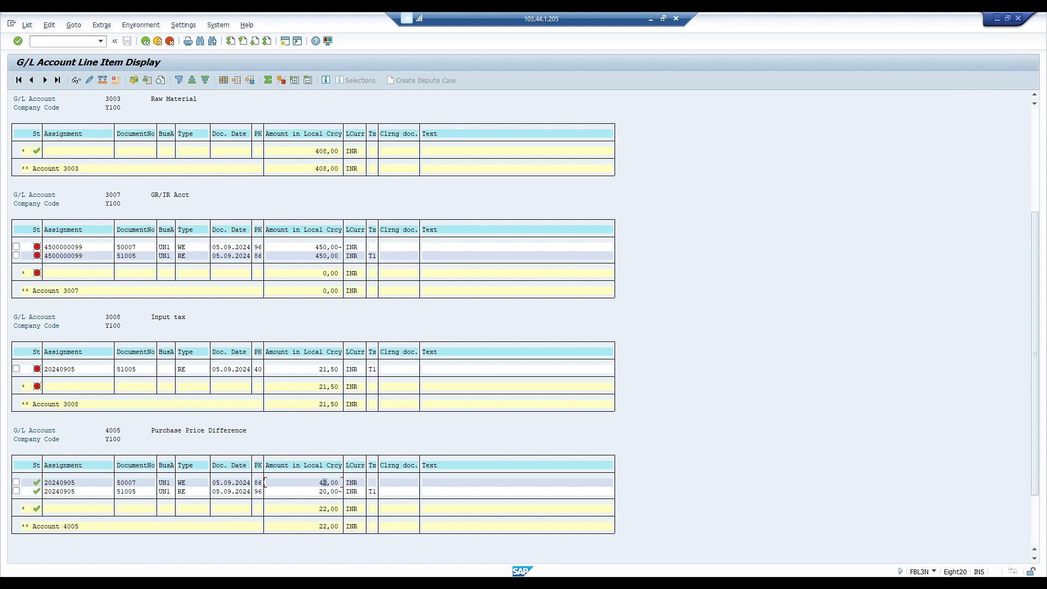
click(325, 491)
click(329, 508)
Refresh the price analysis for material 159, expand the purchase order receipts with full document names, and check the new invoice's price difference
click(306, 583)
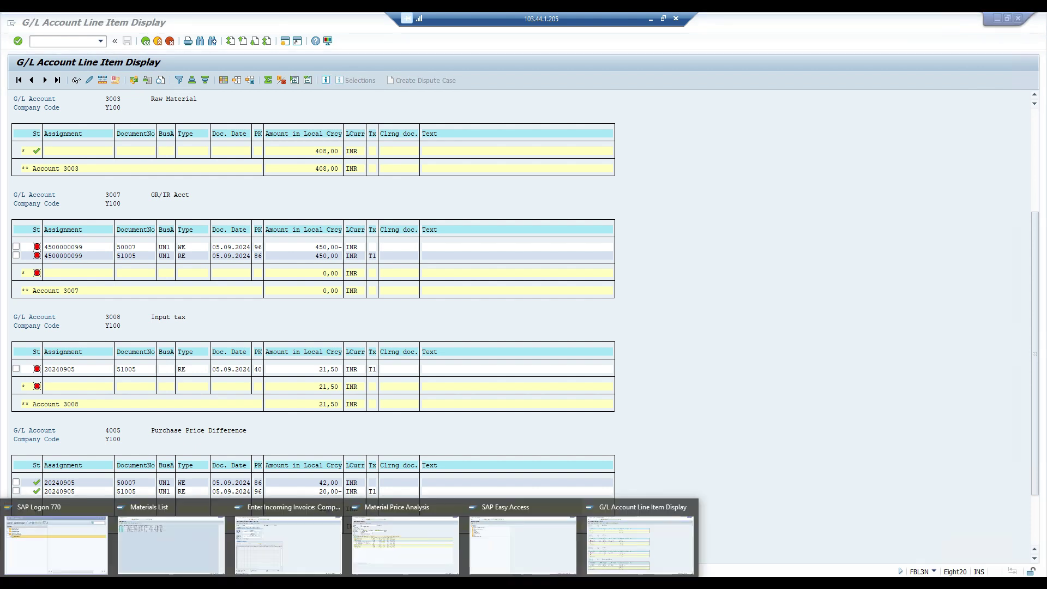
click(405, 540)
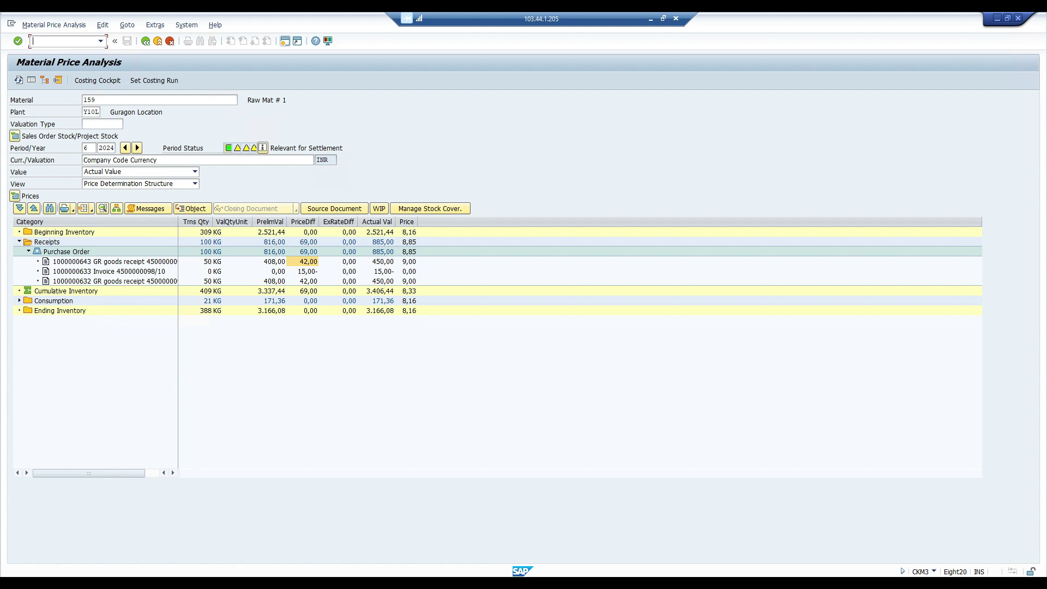
key(Return)
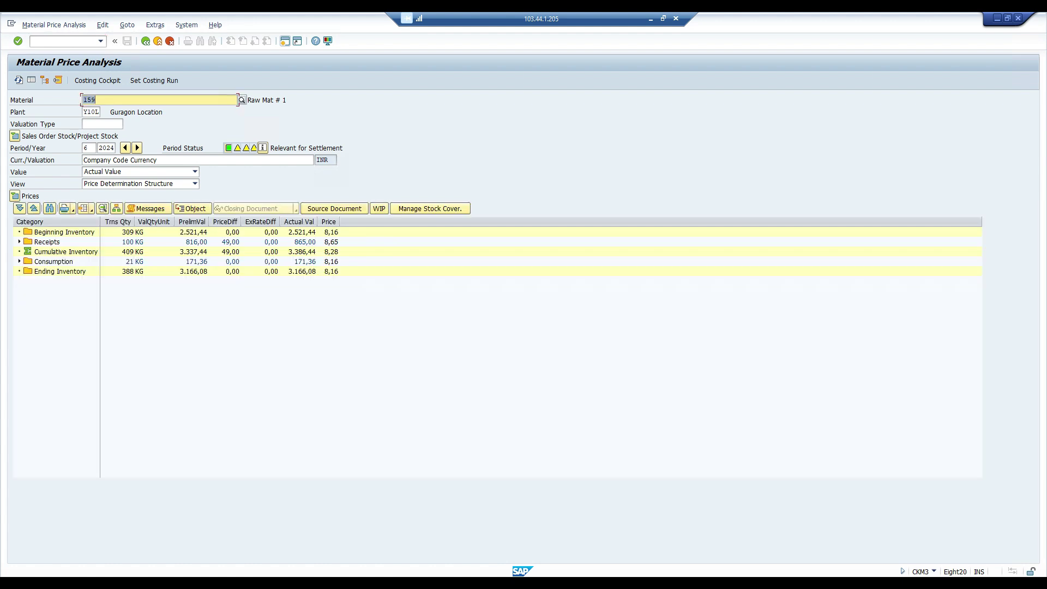
click(19, 241)
click(29, 251)
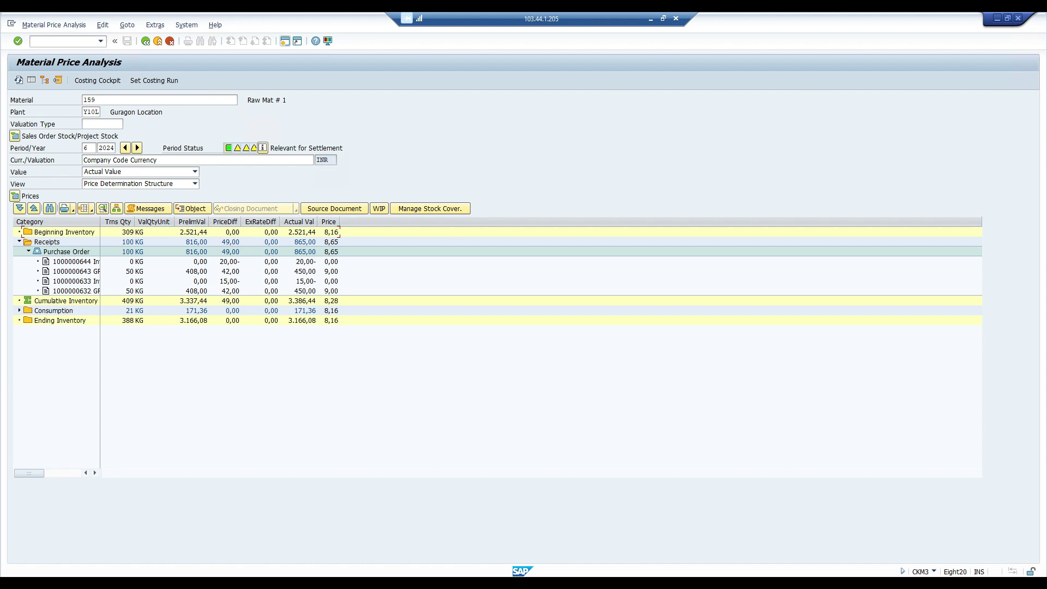
drag(101, 222, 233, 222)
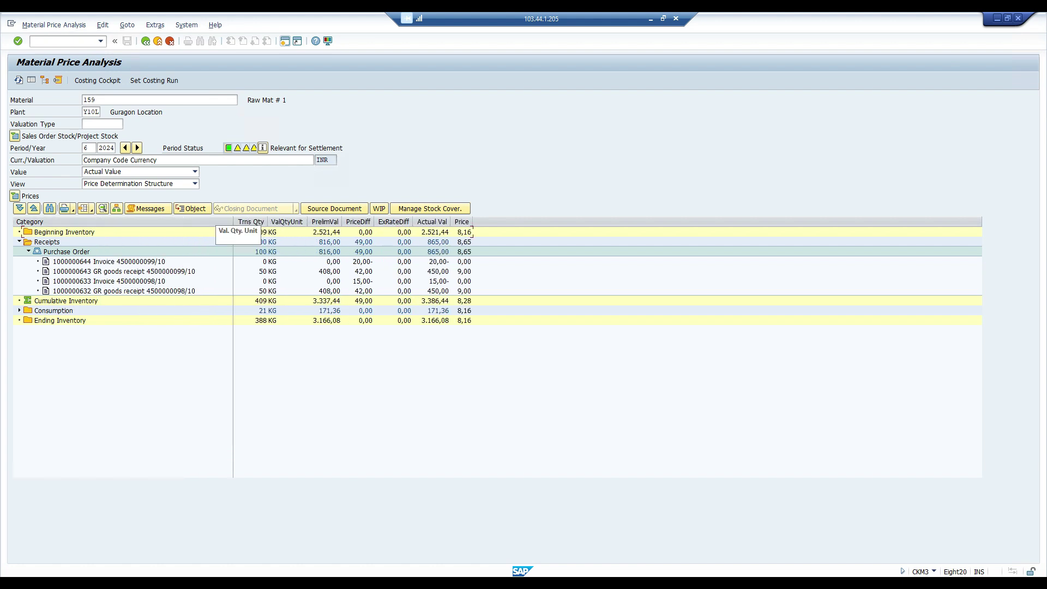
click(360, 261)
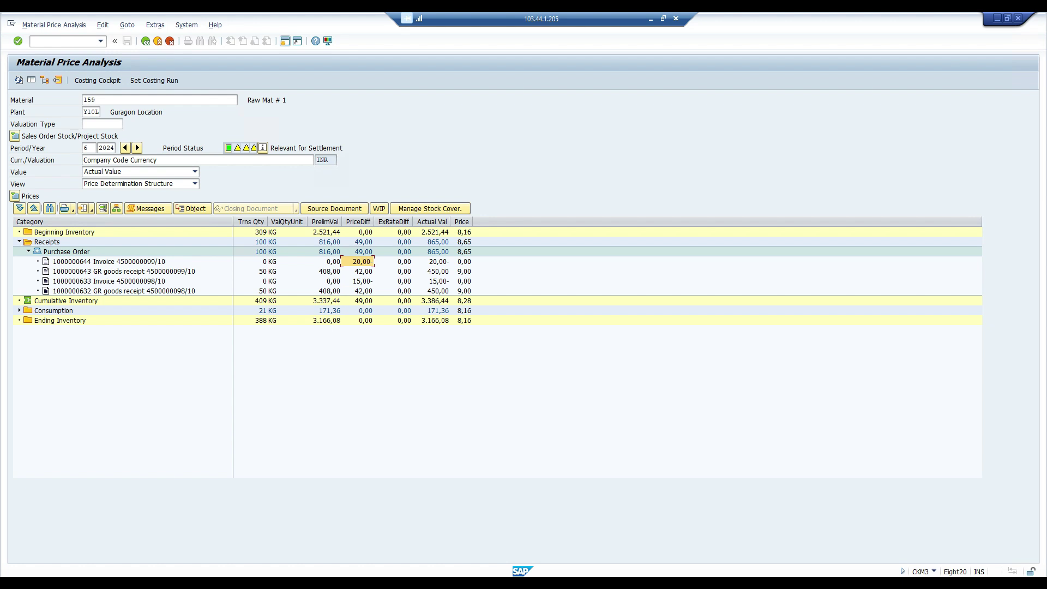
Go back to the G/L line items and open the invoice's line in the Purchase Price Difference account
mouse_move(295, 582)
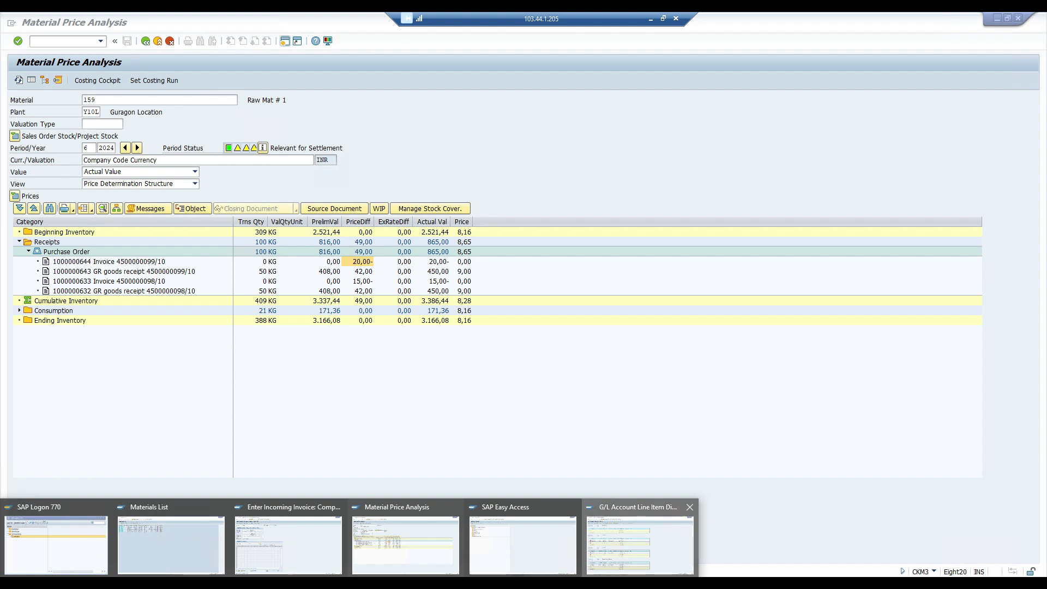
click(644, 540)
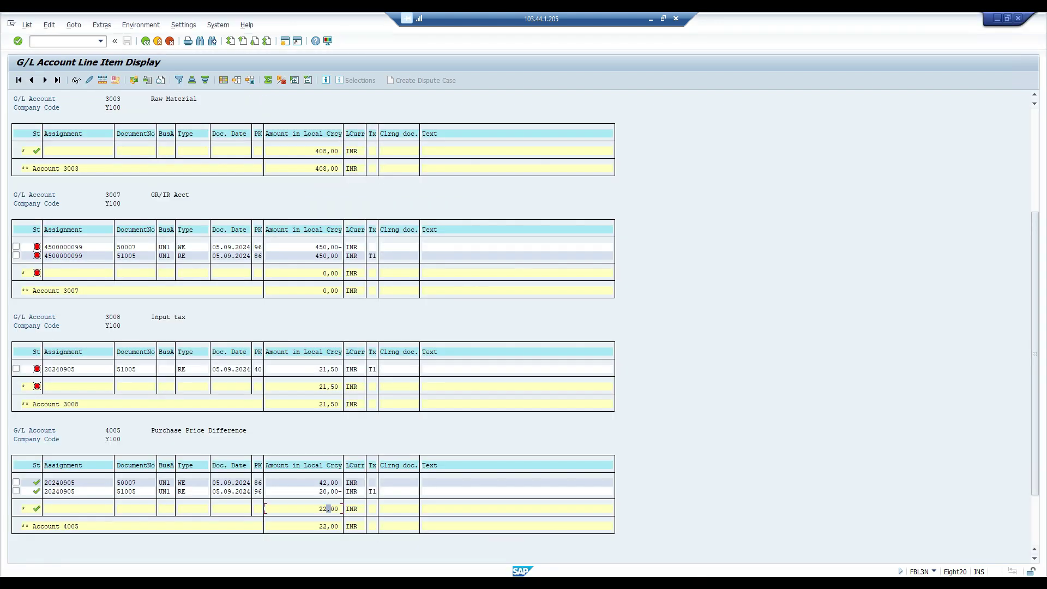
double_click(328, 491)
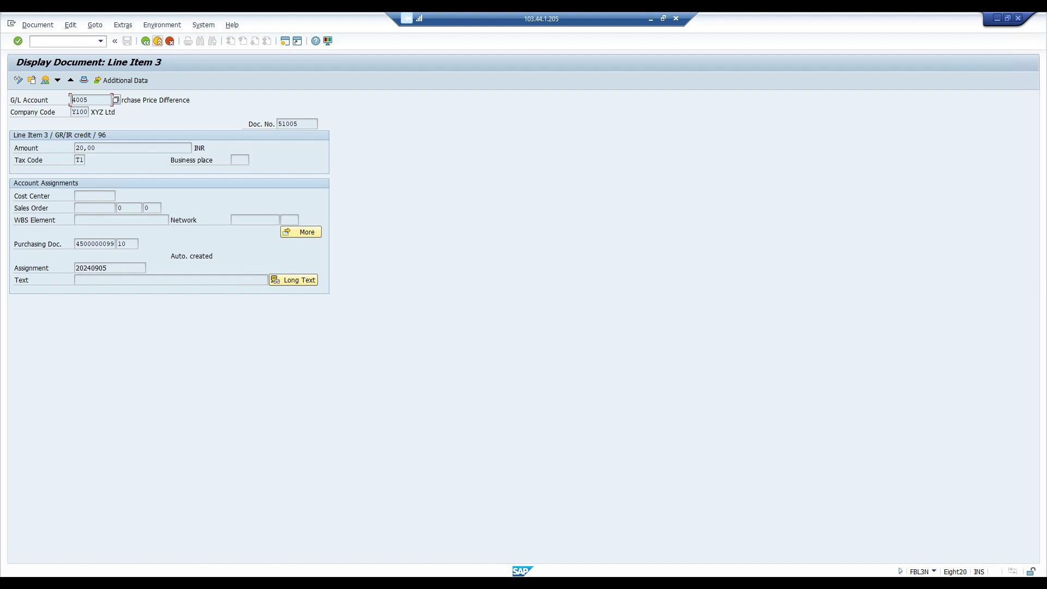
click(145, 41)
click(184, 492)
double_click(336, 492)
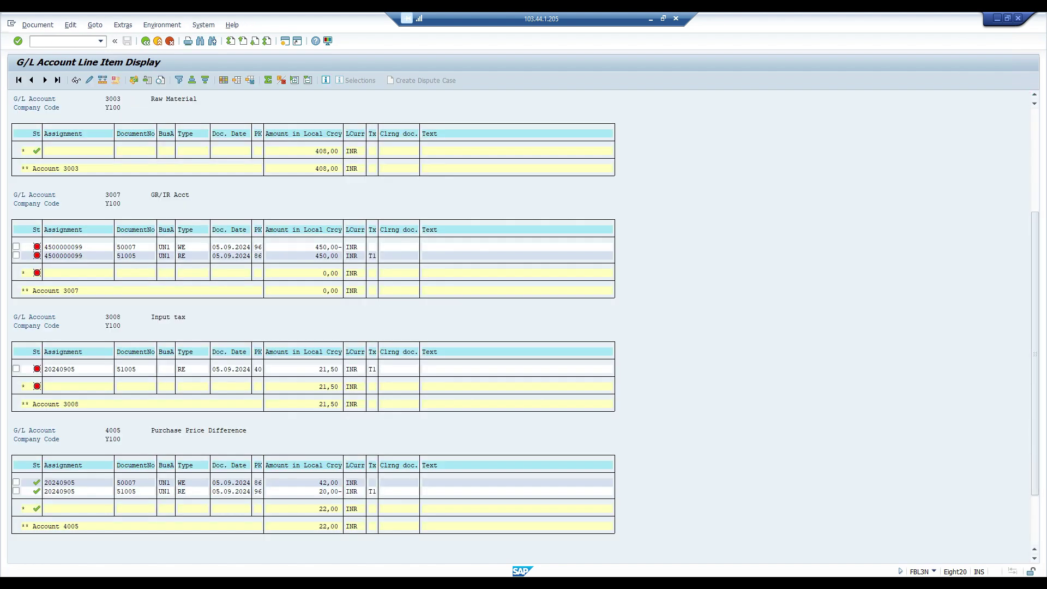
Open the profitability analysis document from the invoice line's related accounting documents
click(162, 25)
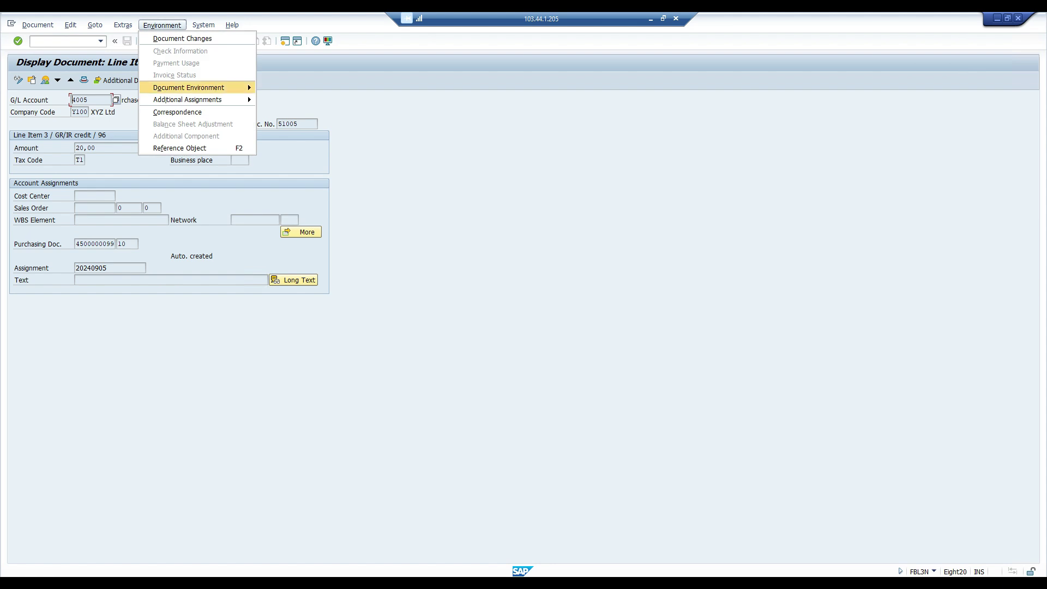
mouse_move(189, 87)
click(303, 99)
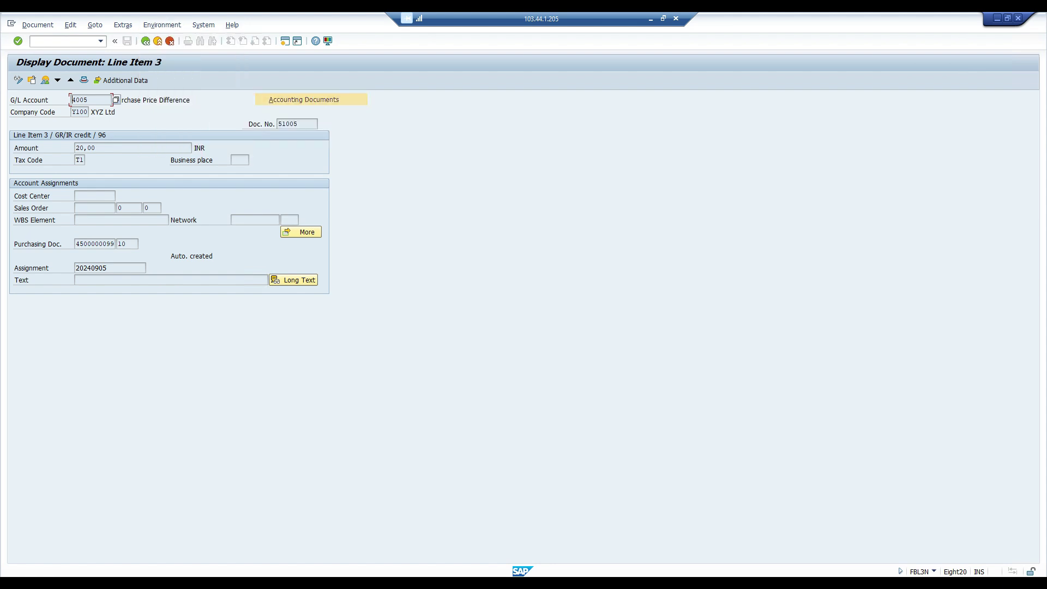
double_click(92, 176)
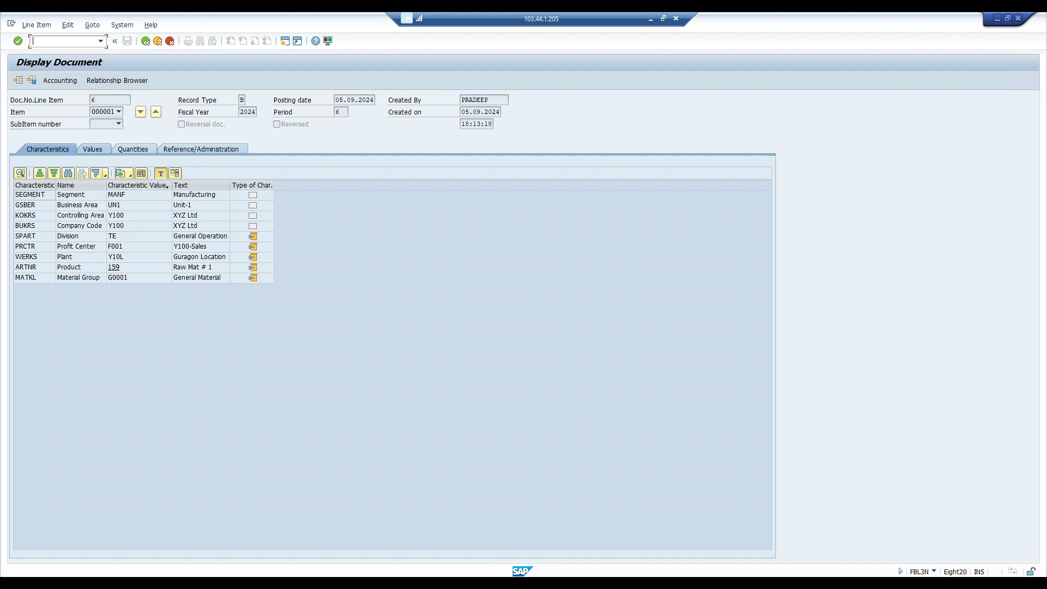
Check the Purchase Price Difference and Purchase Variance values in the profitability document
click(92, 149)
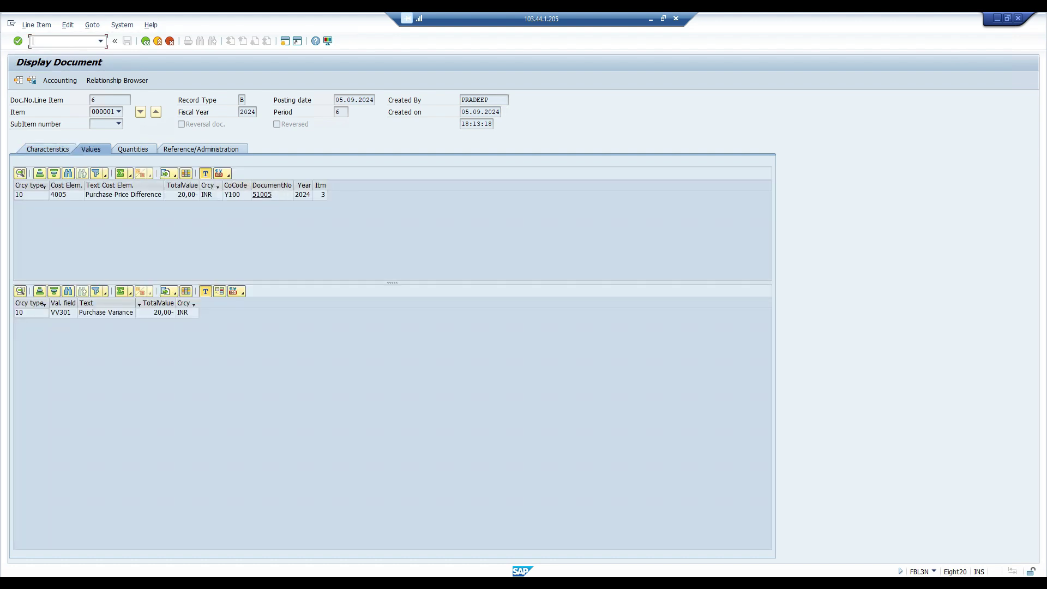
click(184, 195)
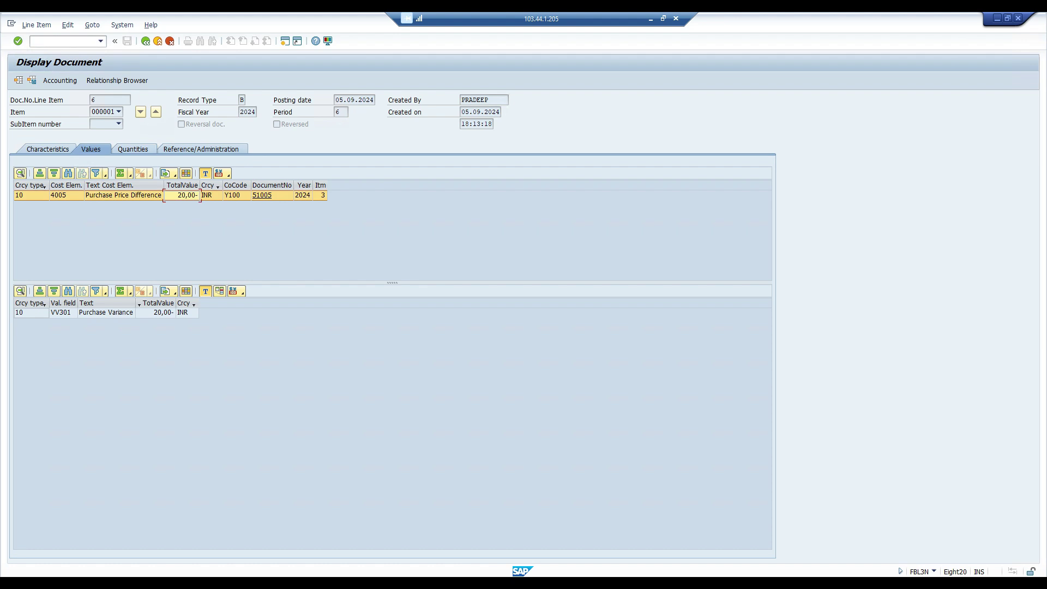
click(159, 314)
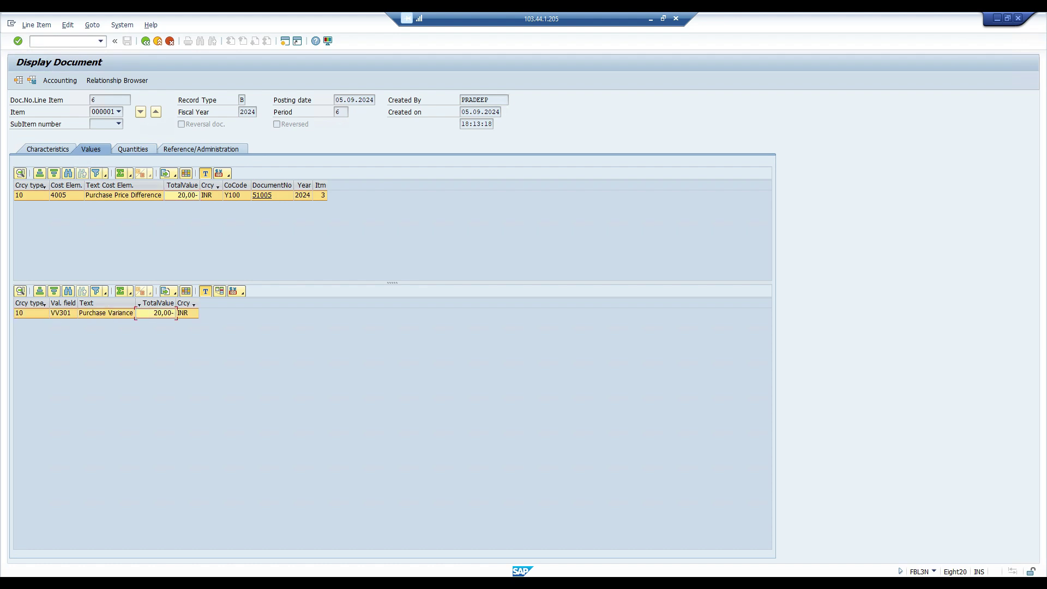